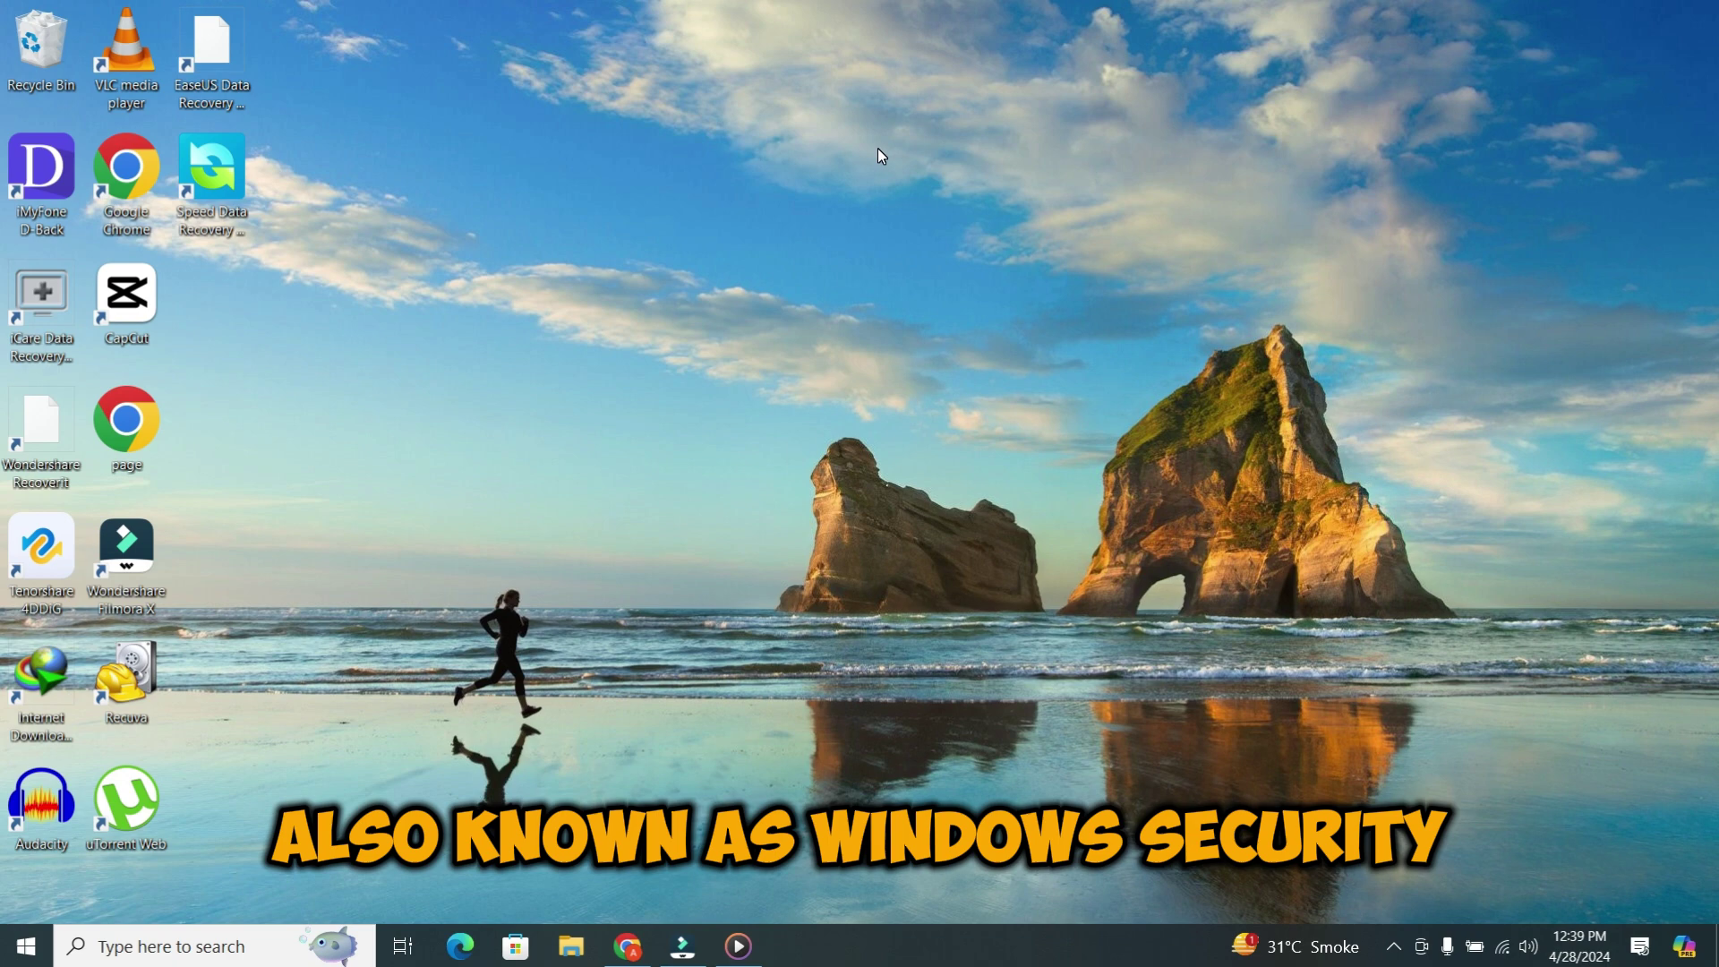
# Step: Search for 'window' from the taskbar and launch Windows Security
pyautogui.click(117, 949)
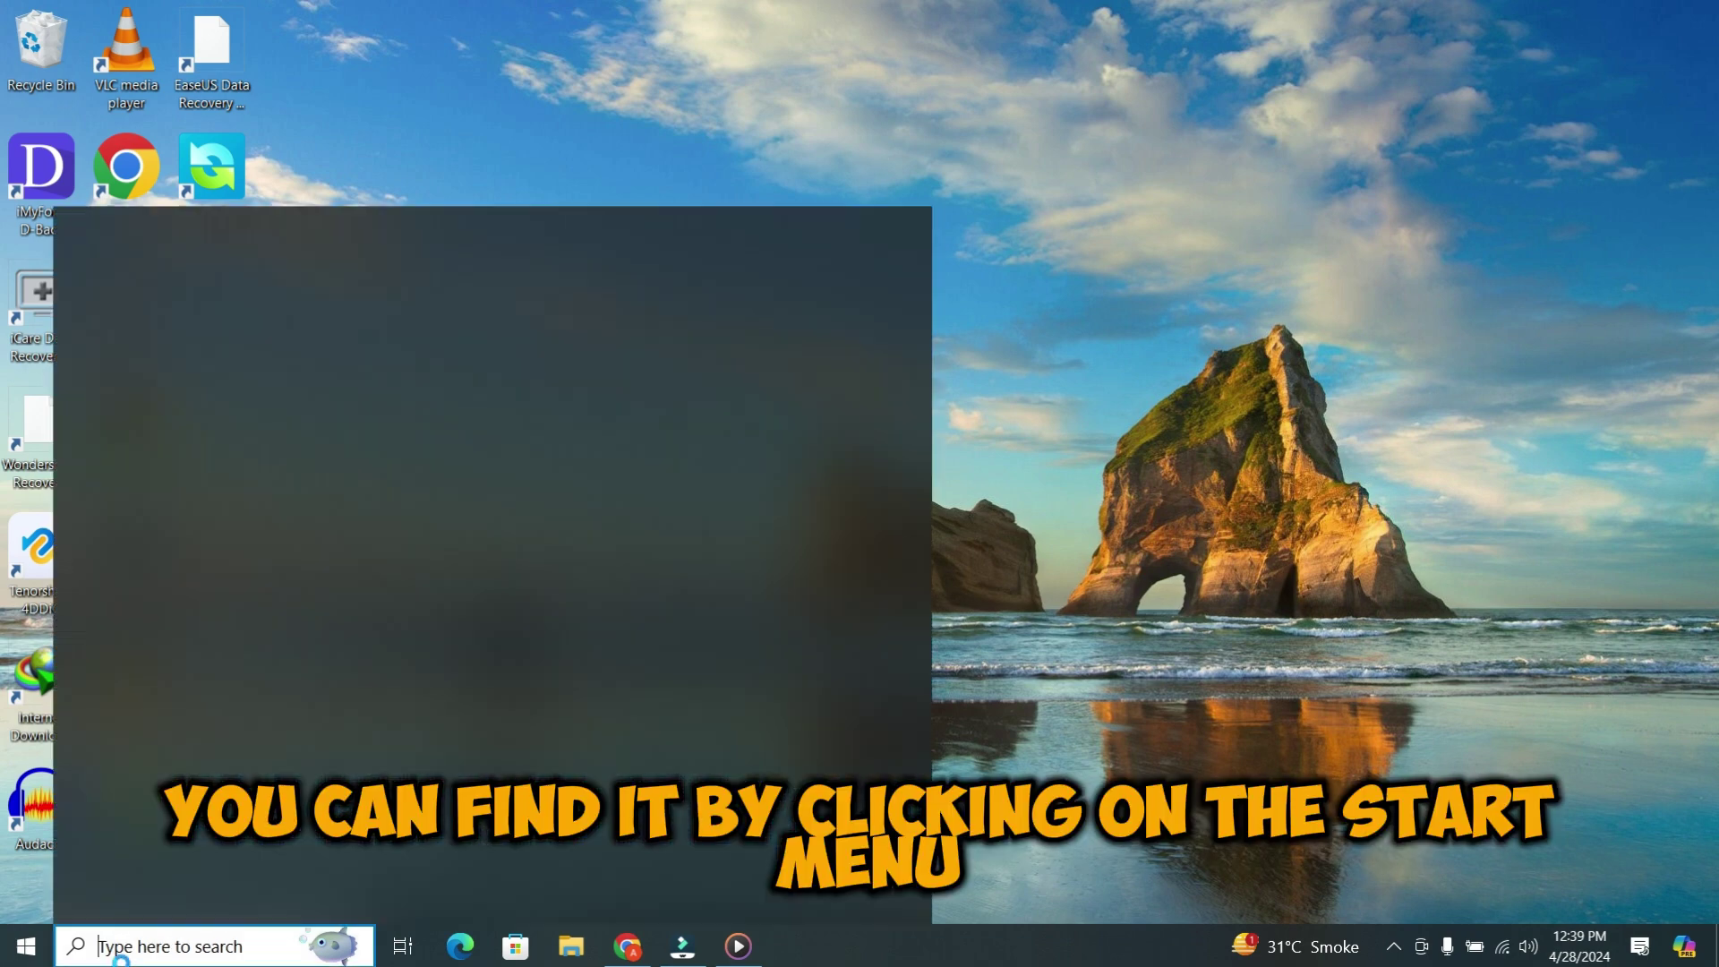
pyautogui.write('win')
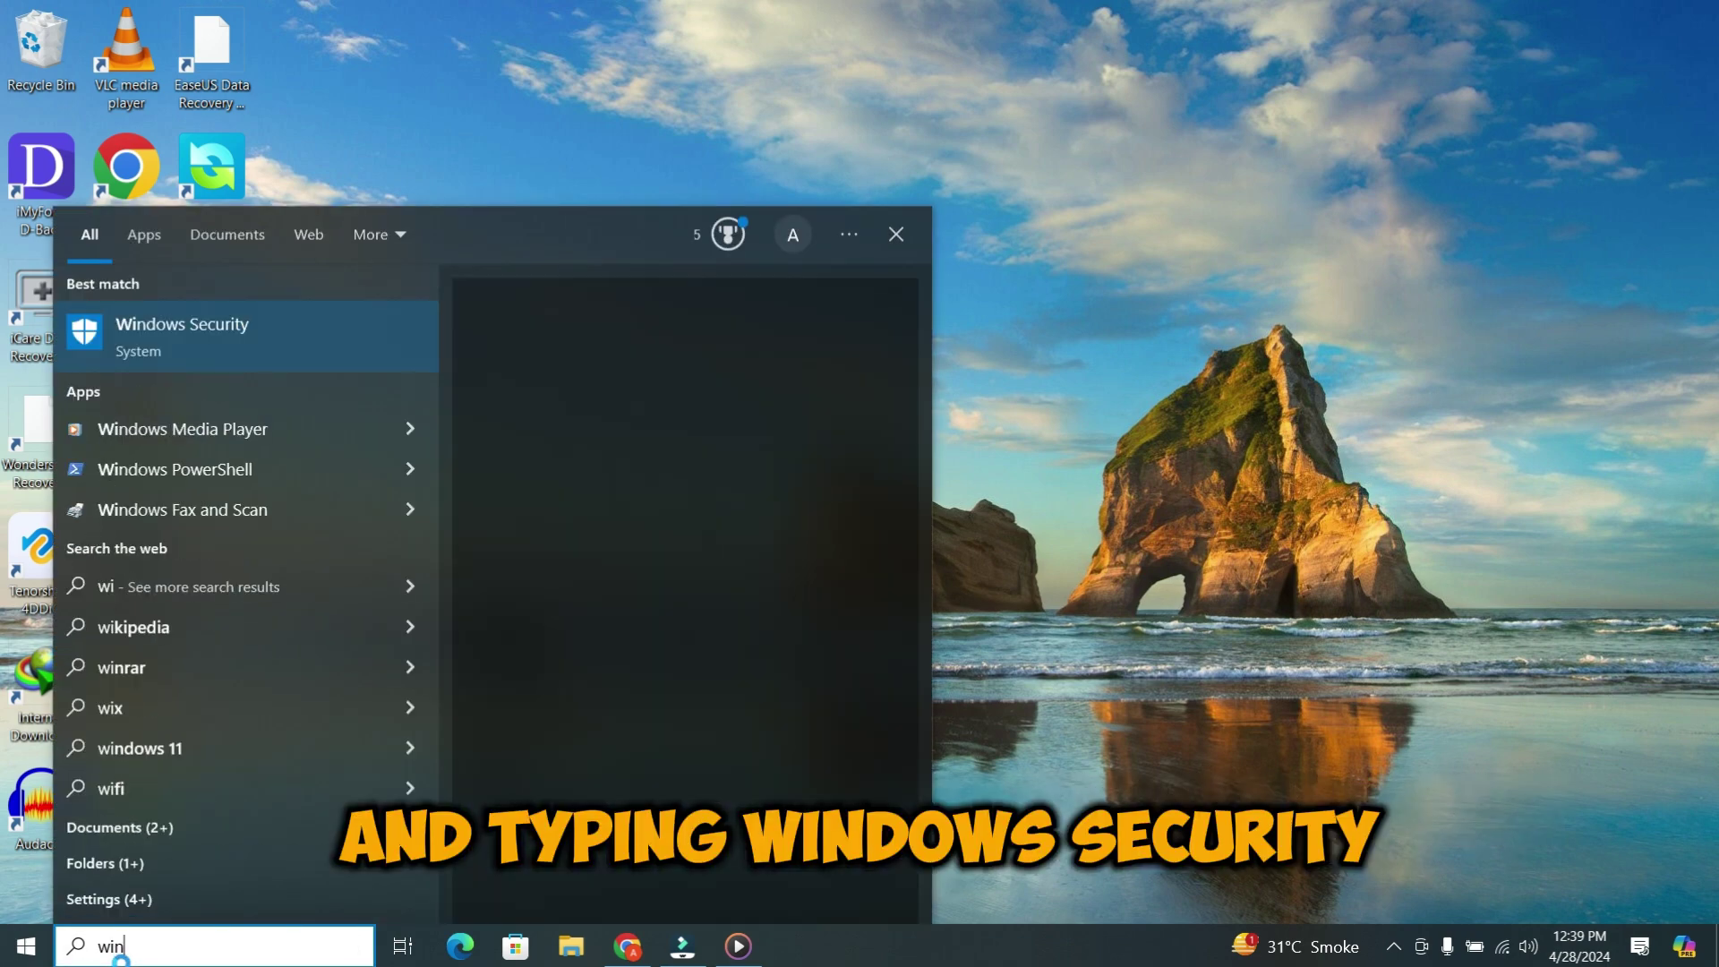
pyautogui.write('dow')
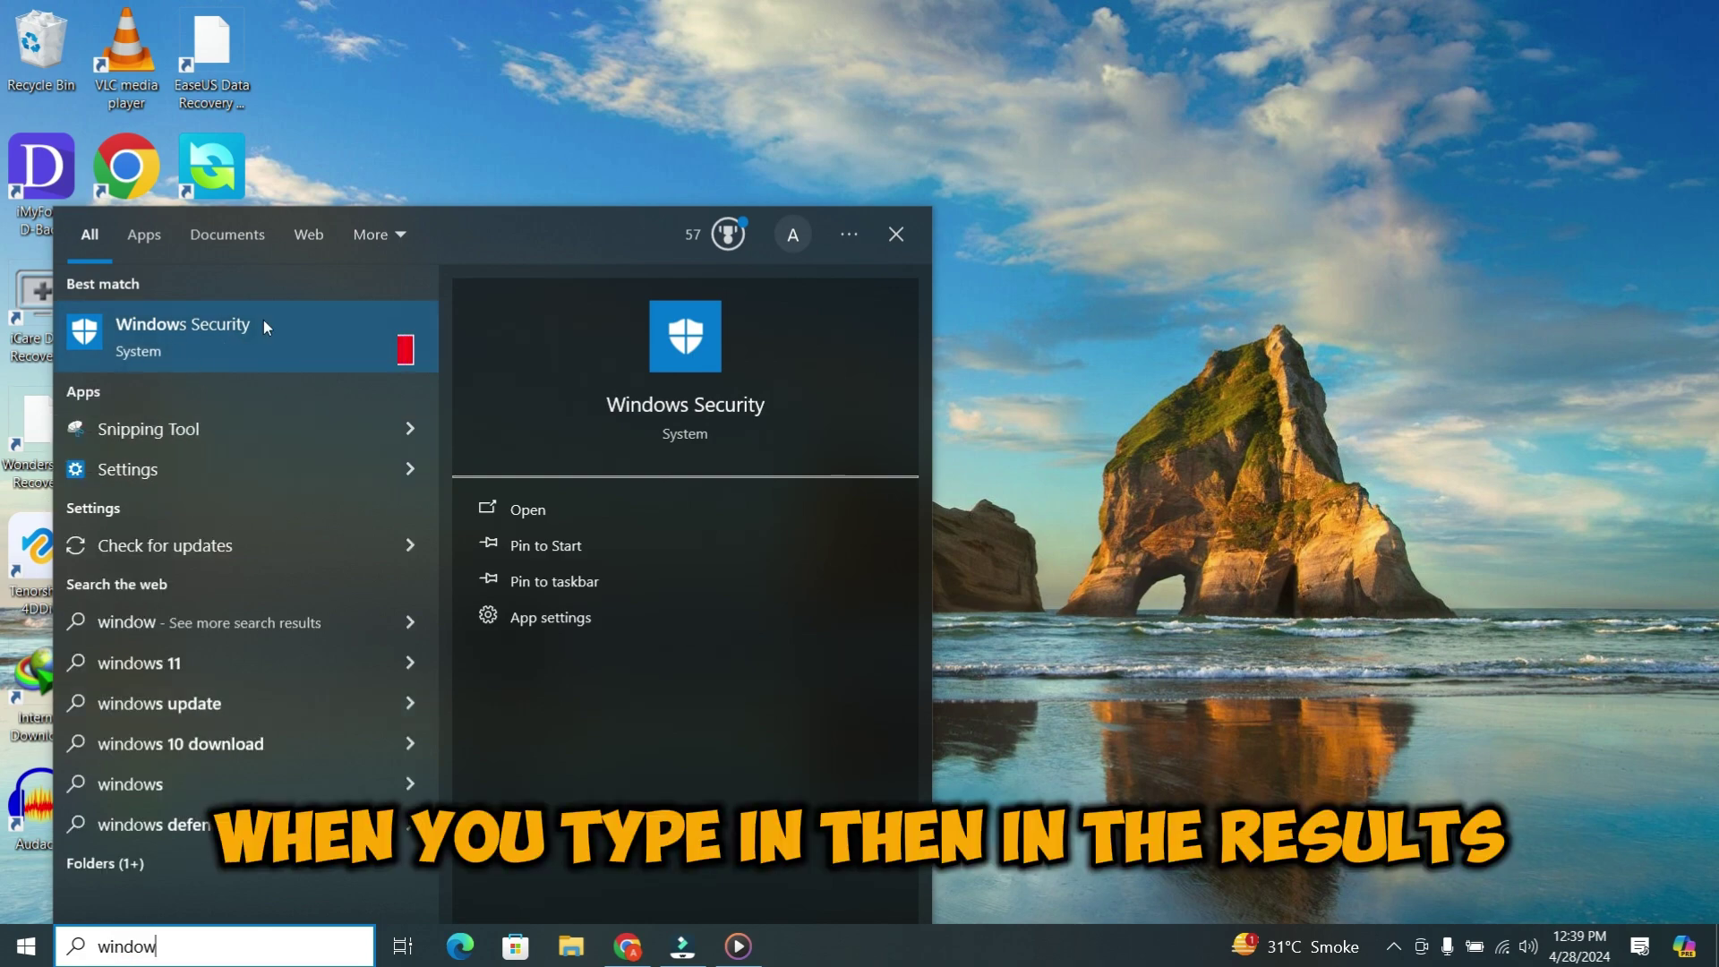
pyautogui.click(163, 326)
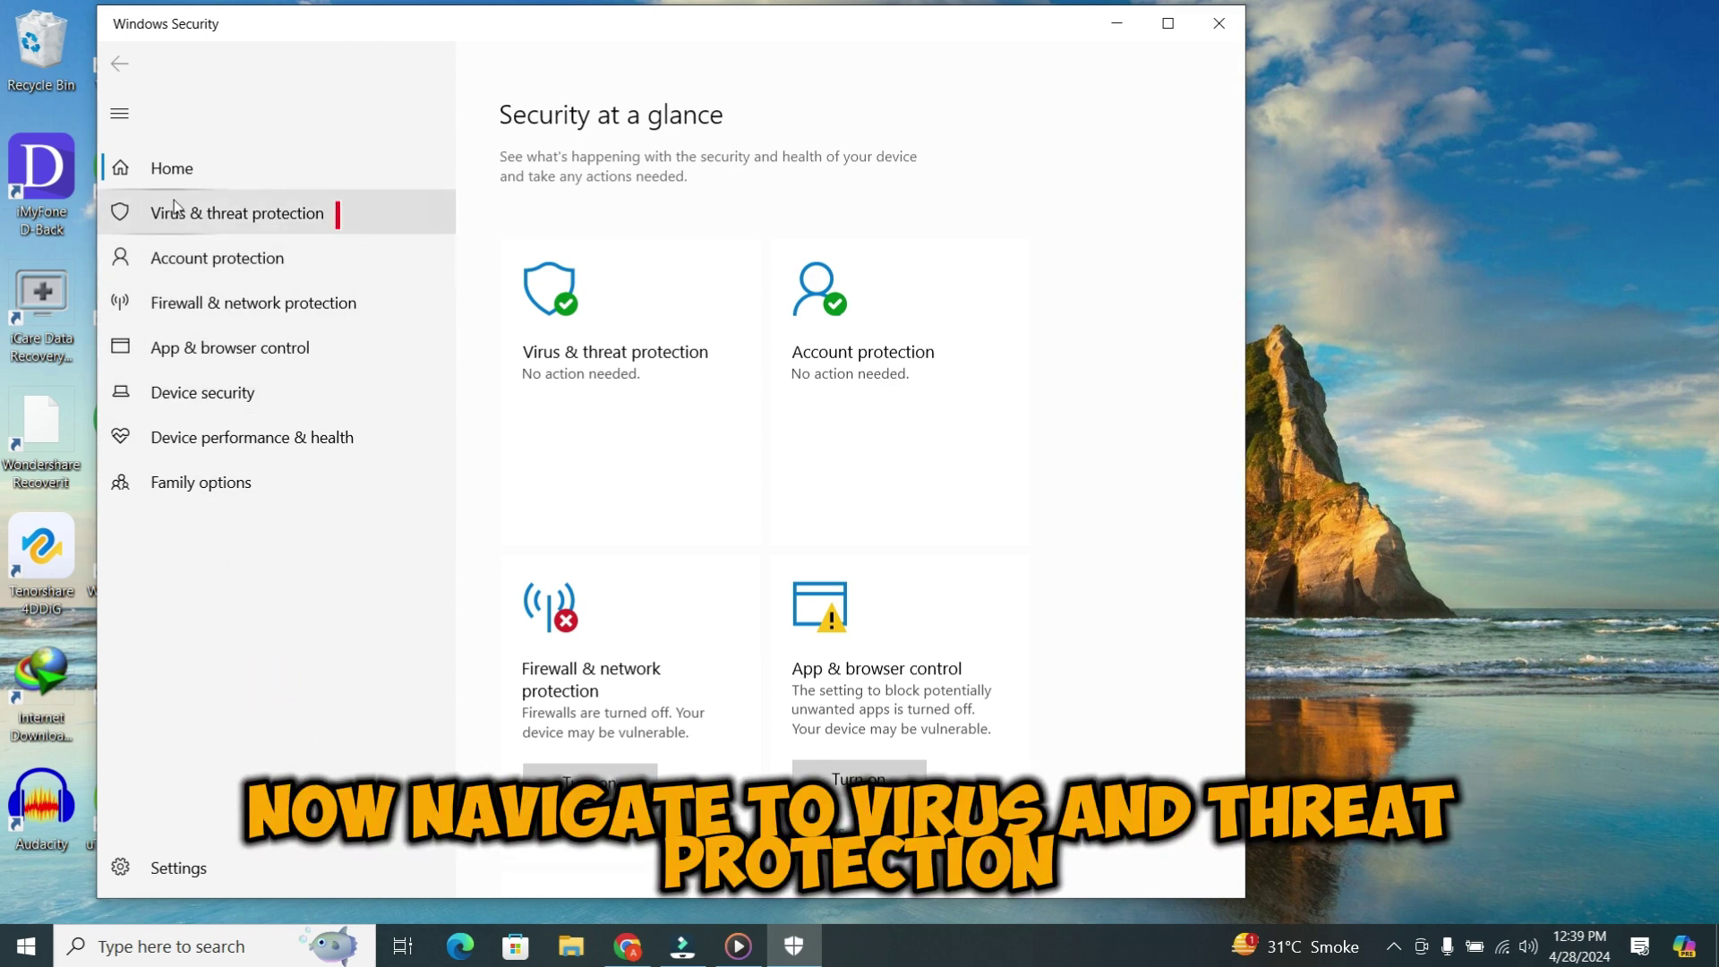
# Step: View Virus & threat protection's Protection history list, then minimize Windows Security
pyautogui.click(235, 212)
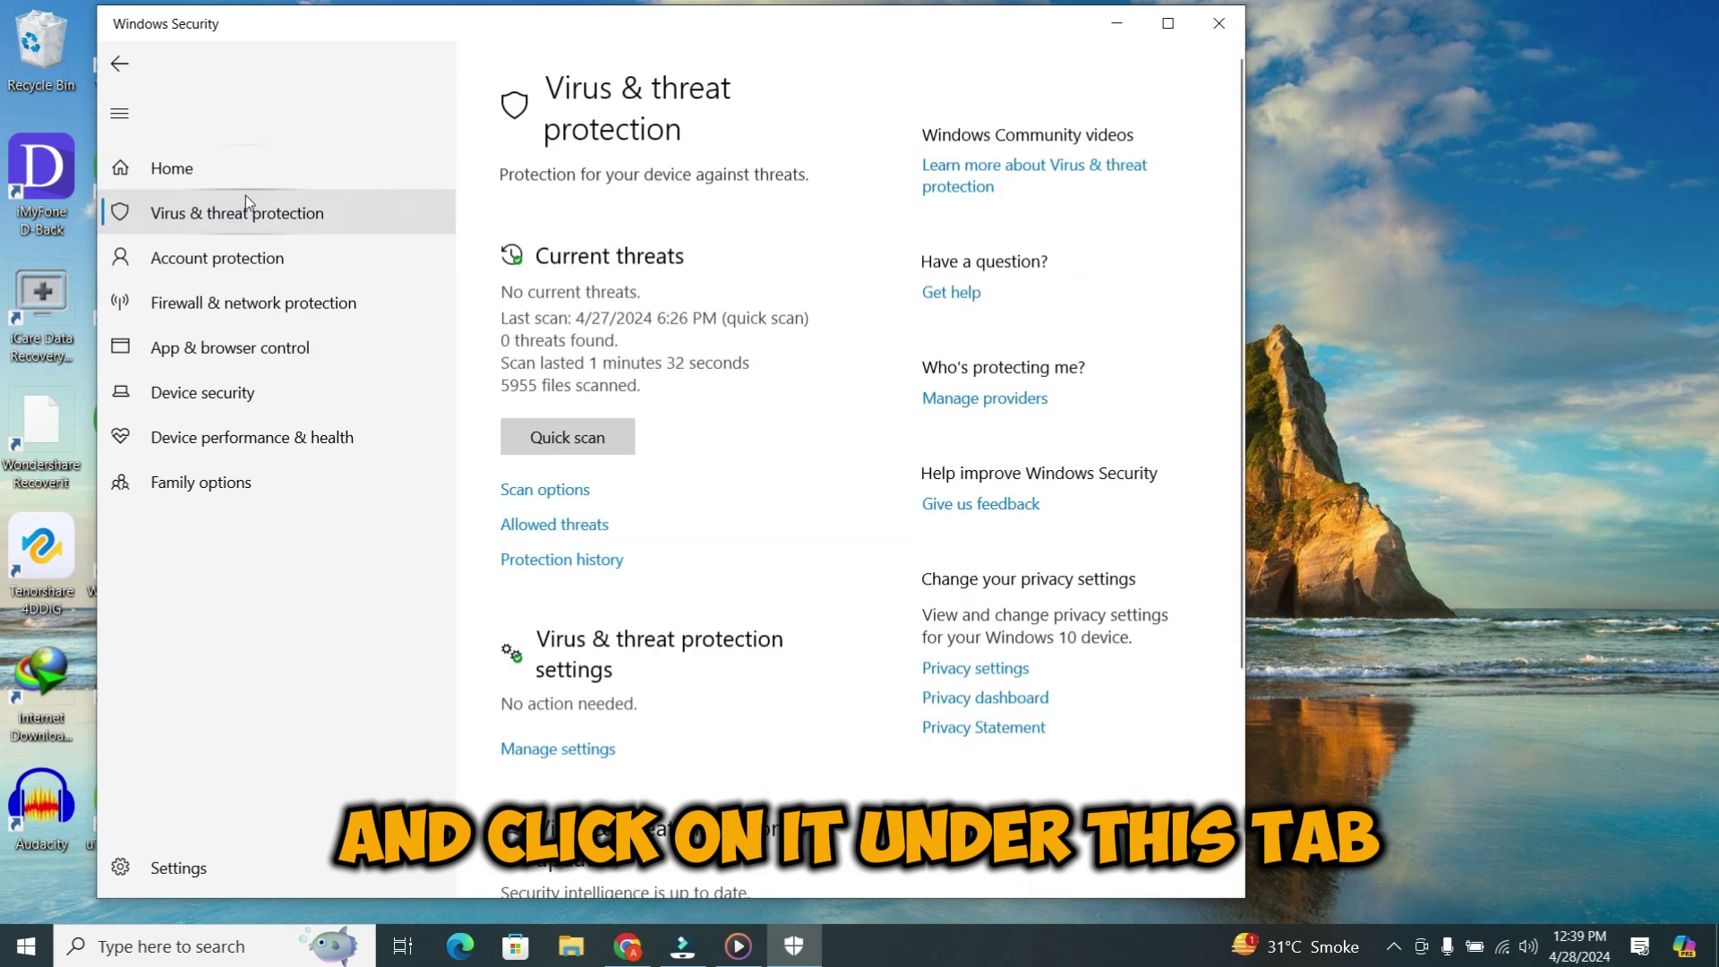
pyautogui.click(541, 562)
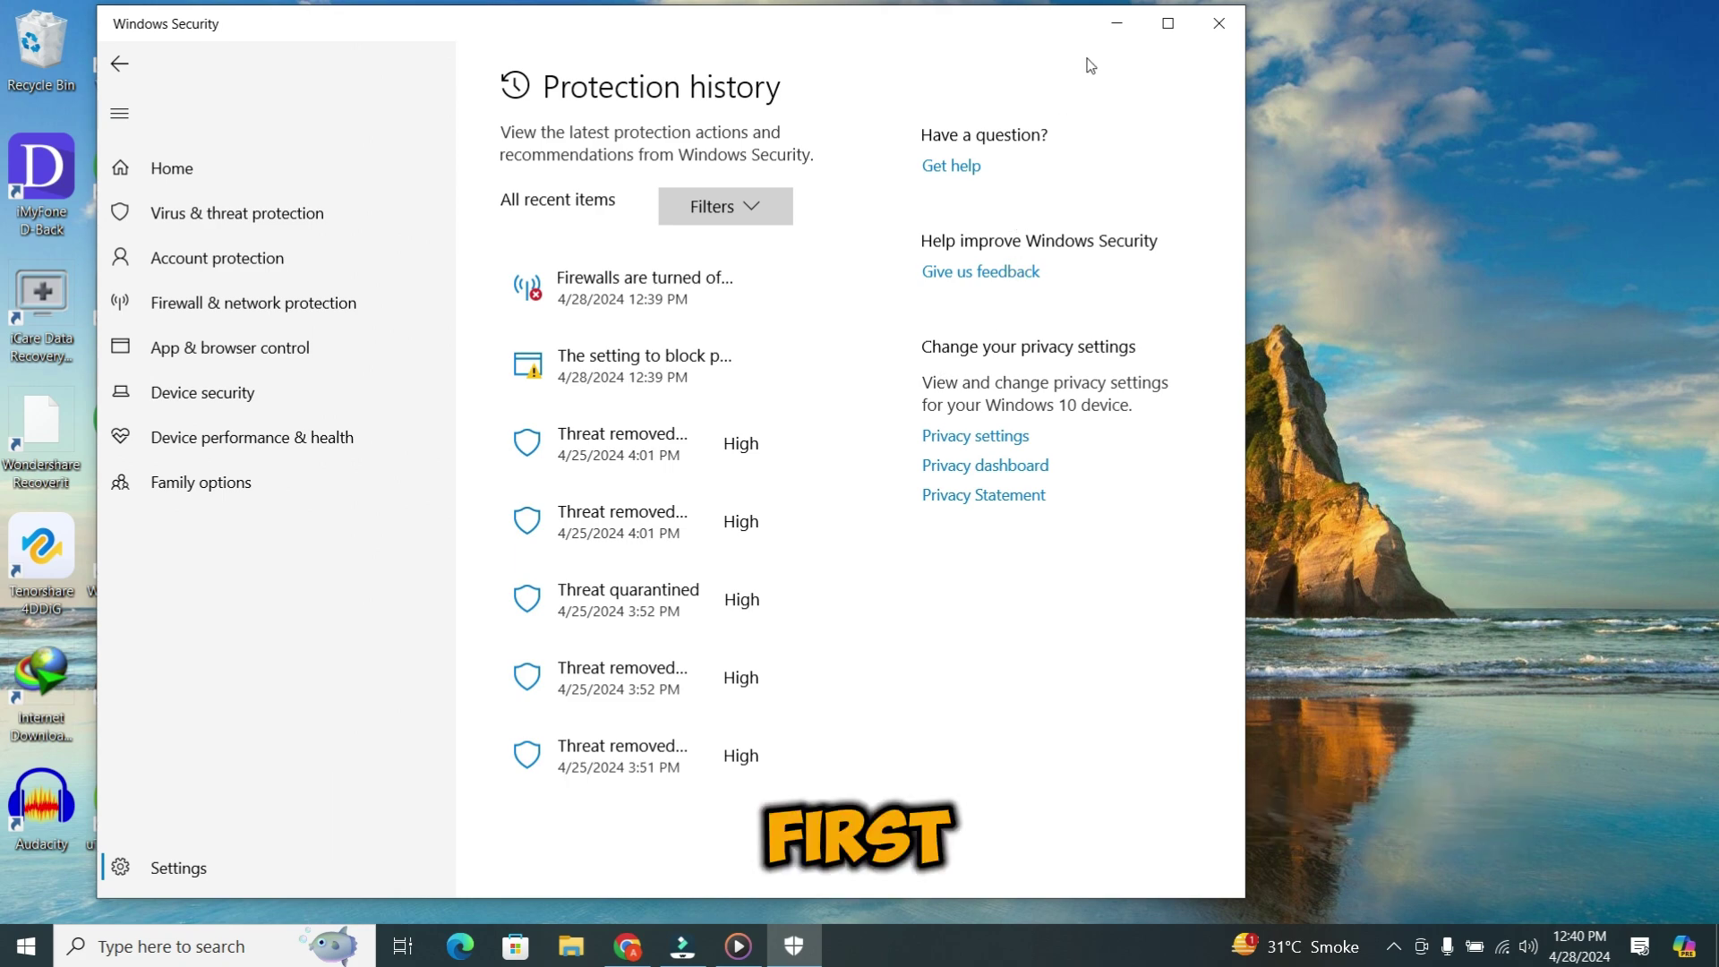
pyautogui.click(1110, 24)
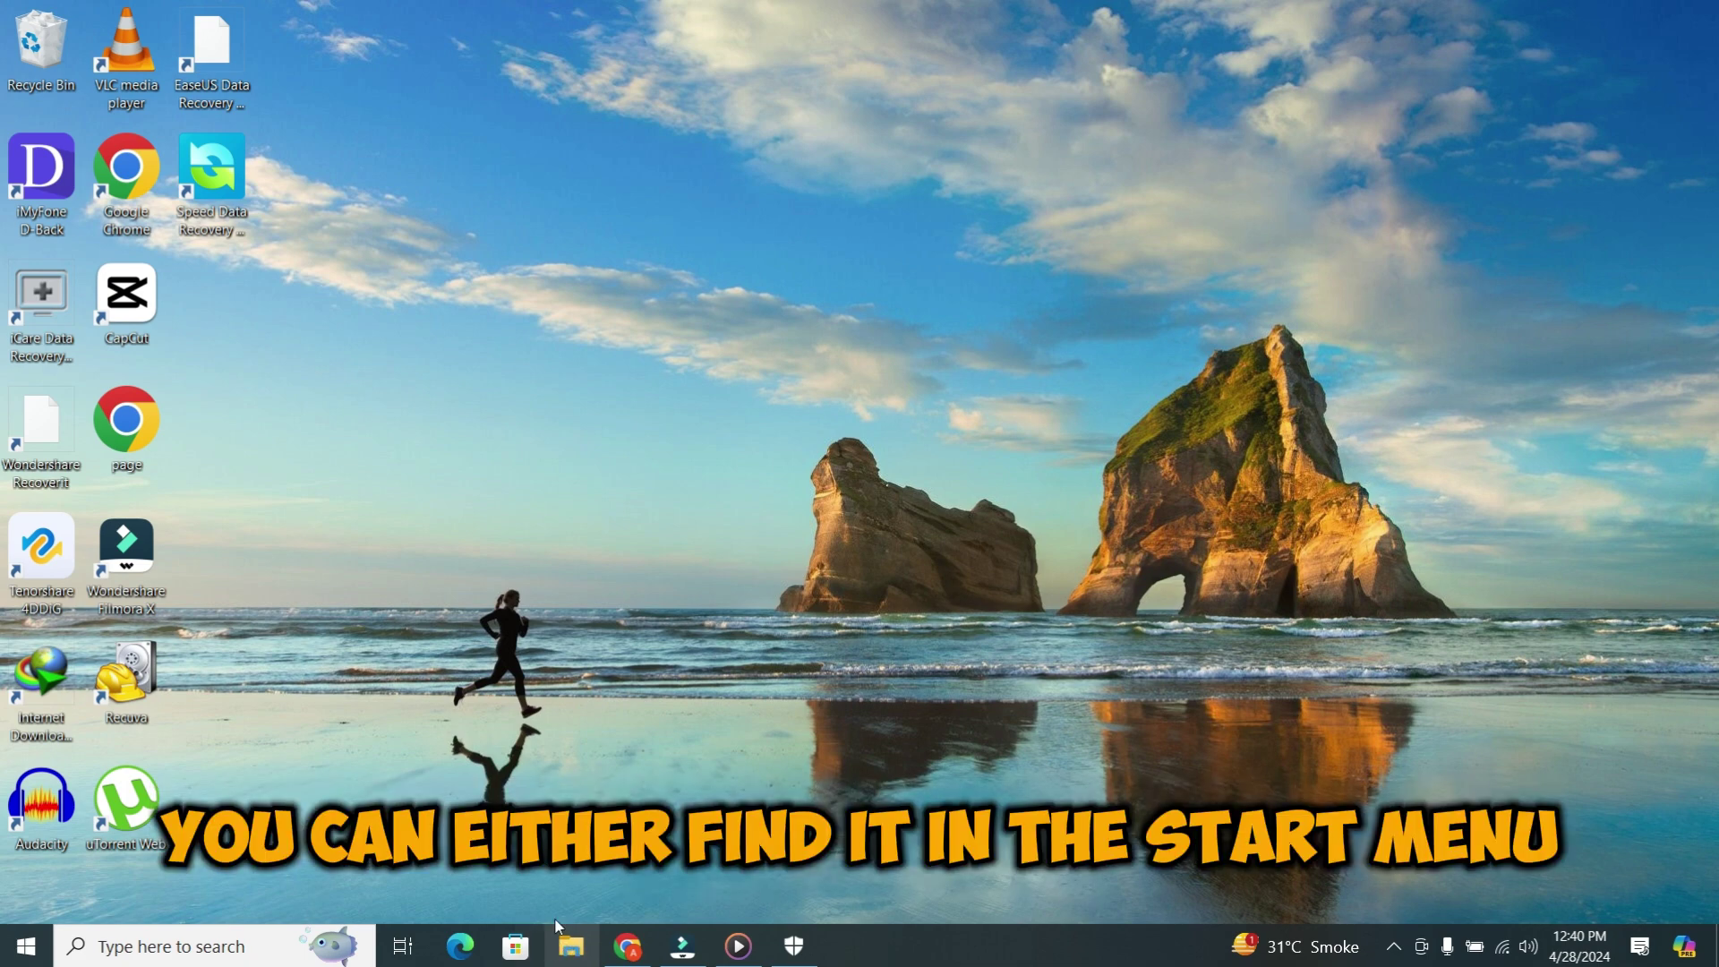
# Step: Search for 'this' and open This PC in File Explorer
pyautogui.click(139, 938)
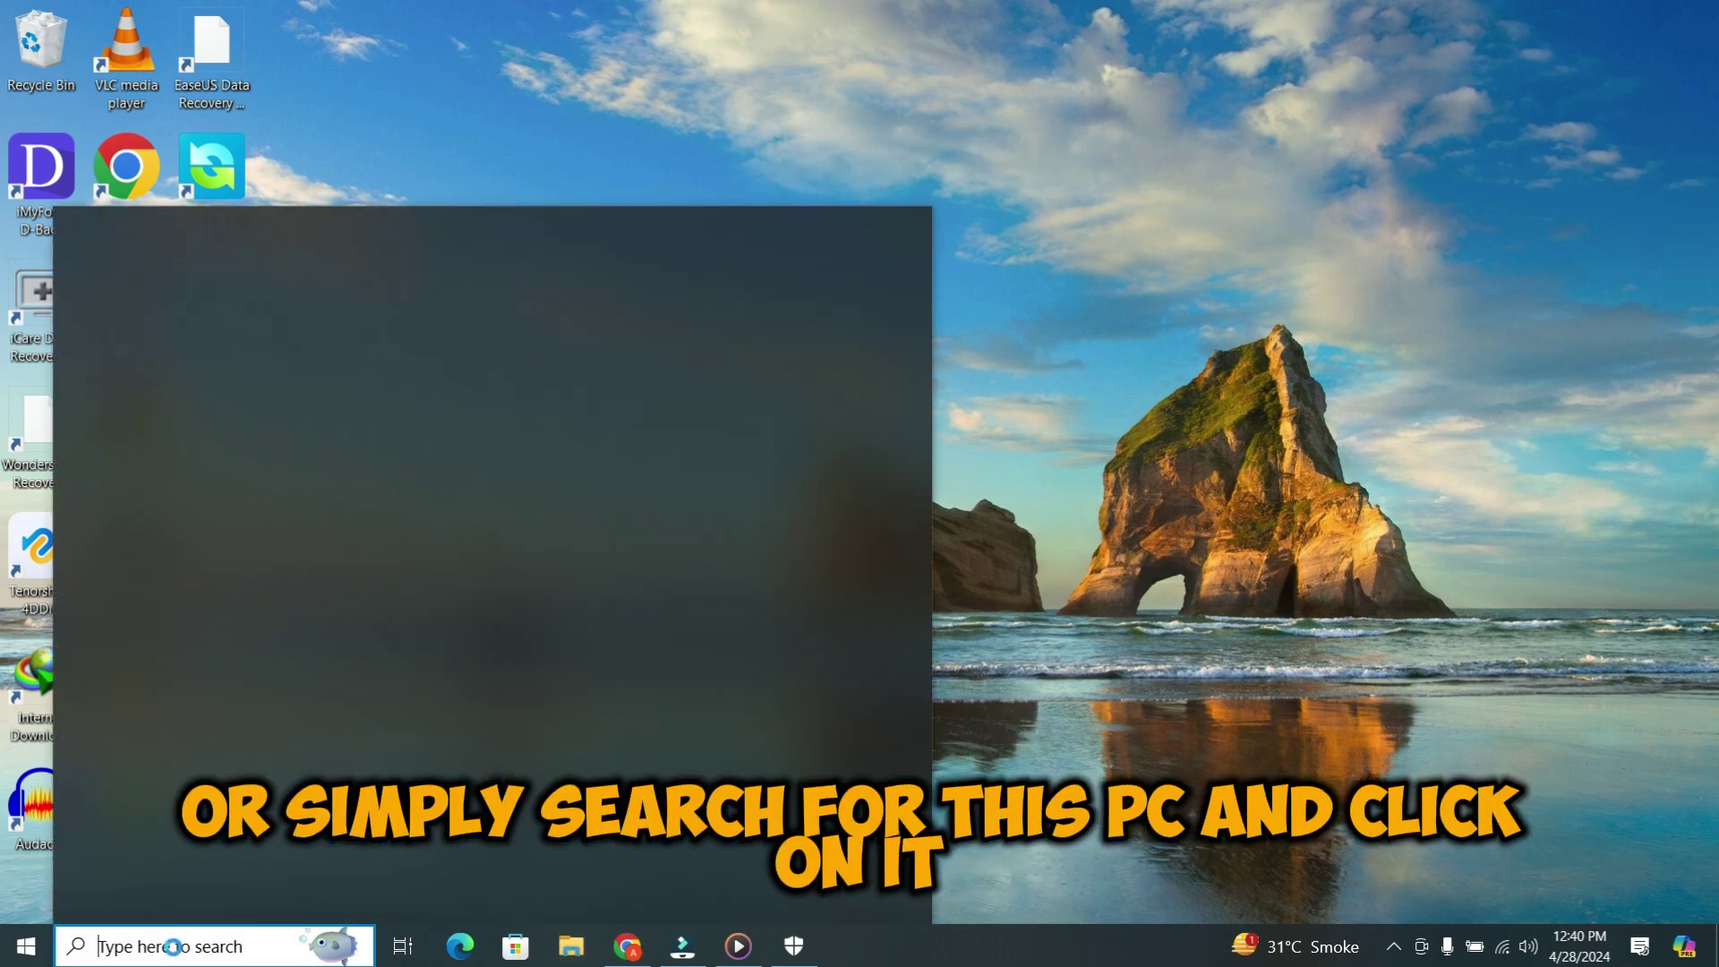
pyautogui.write('this')
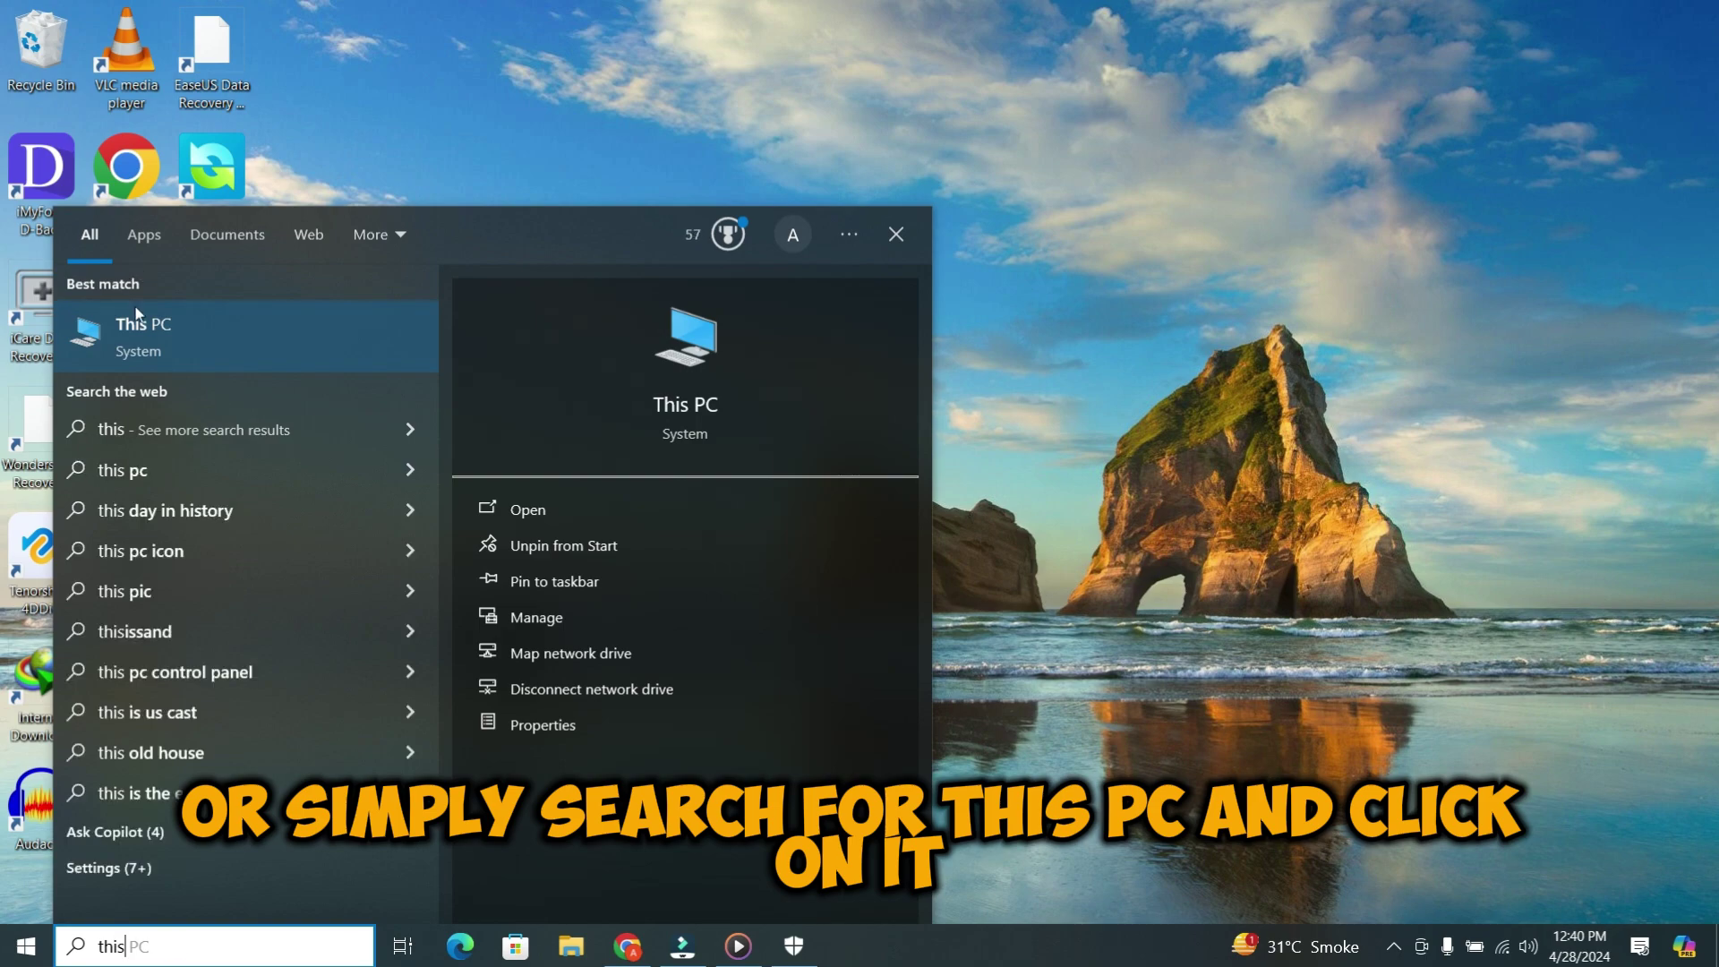
pyautogui.click(140, 342)
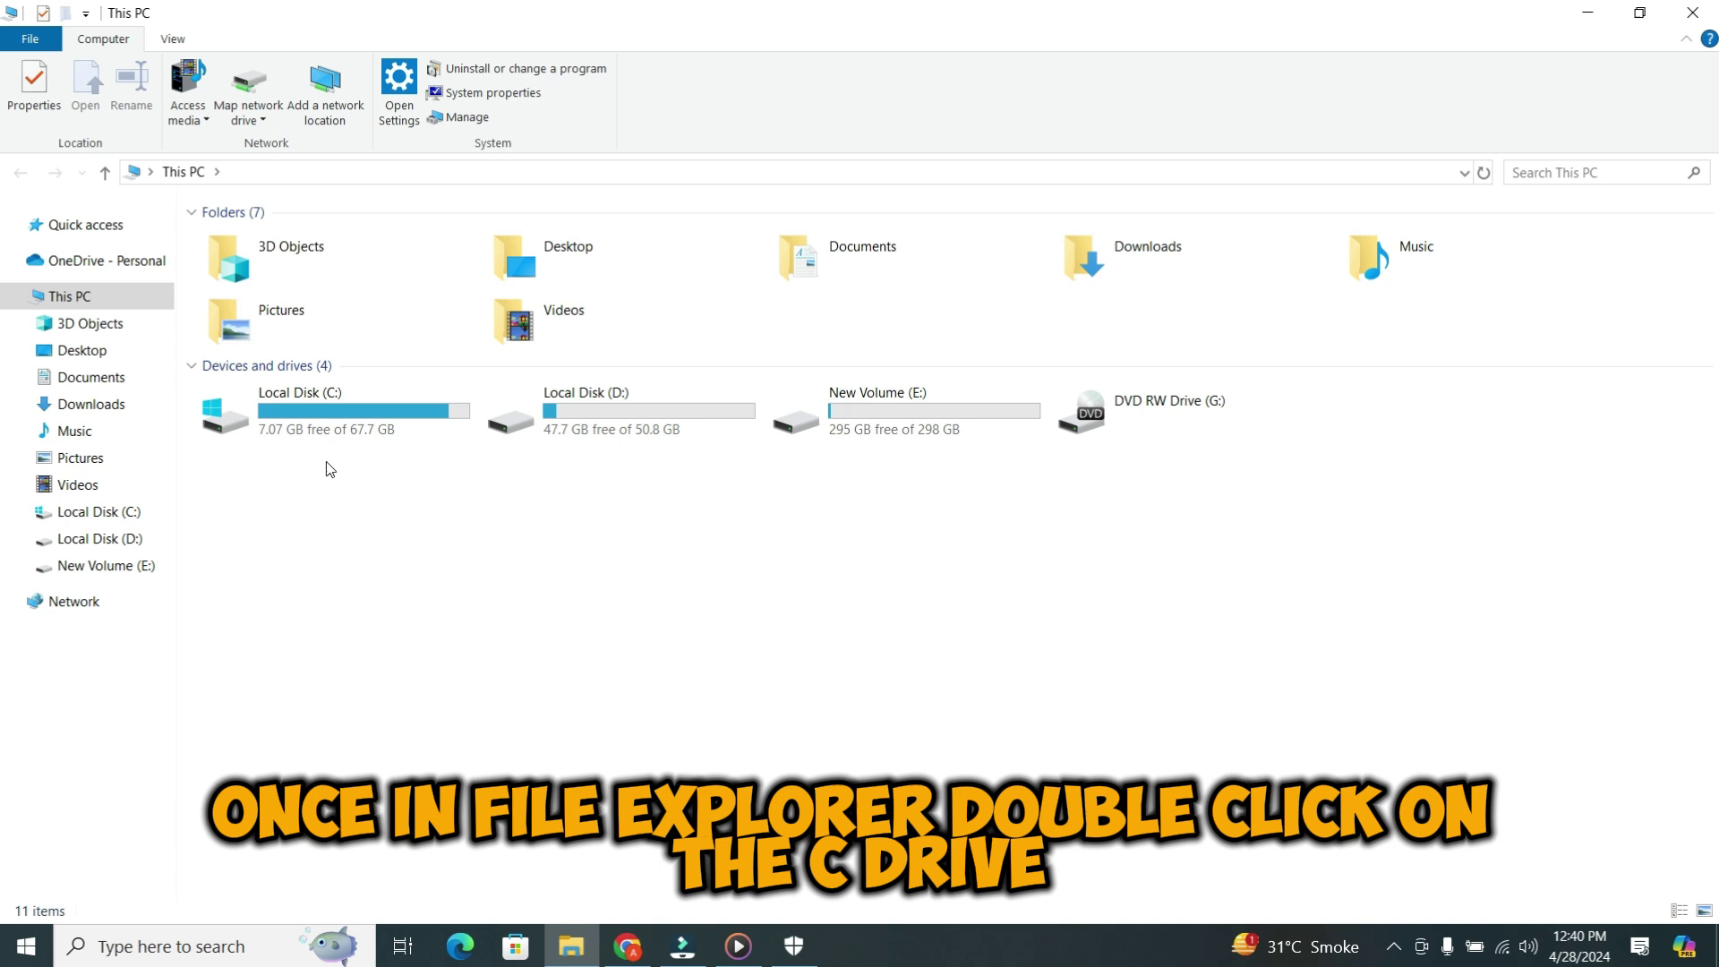
# Step: Open Local Disk (C:) and bring up its Folder Options dialog
pyautogui.doubleClick(369, 395)
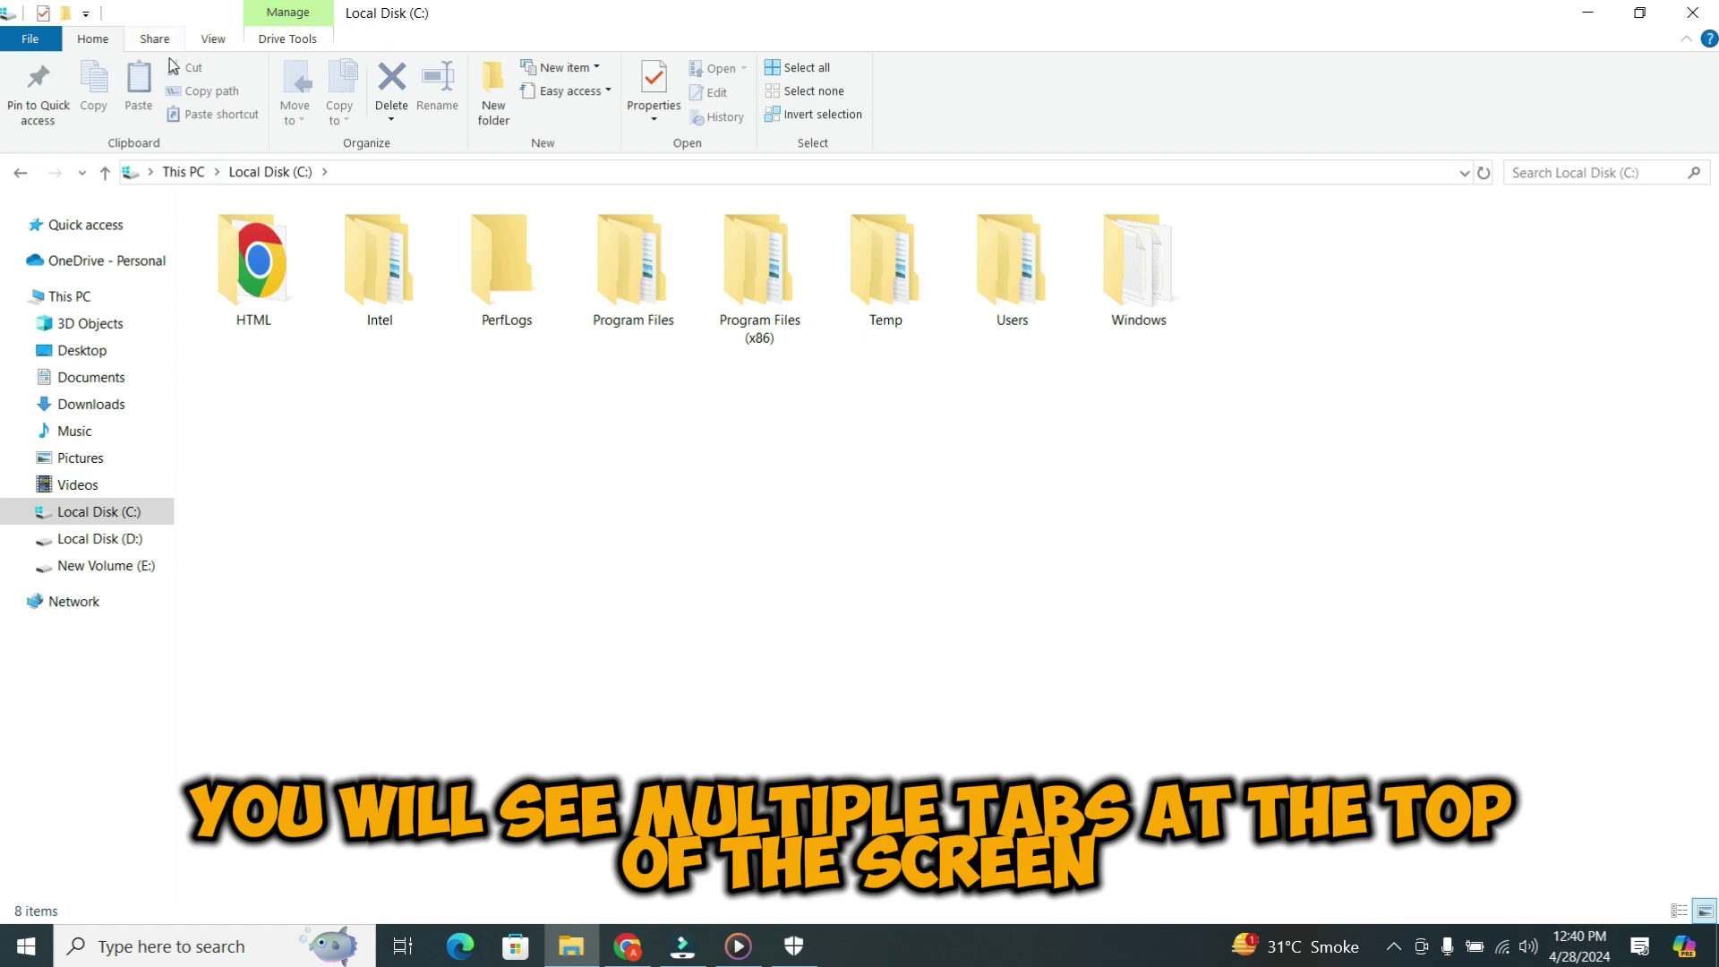
pyautogui.click(216, 38)
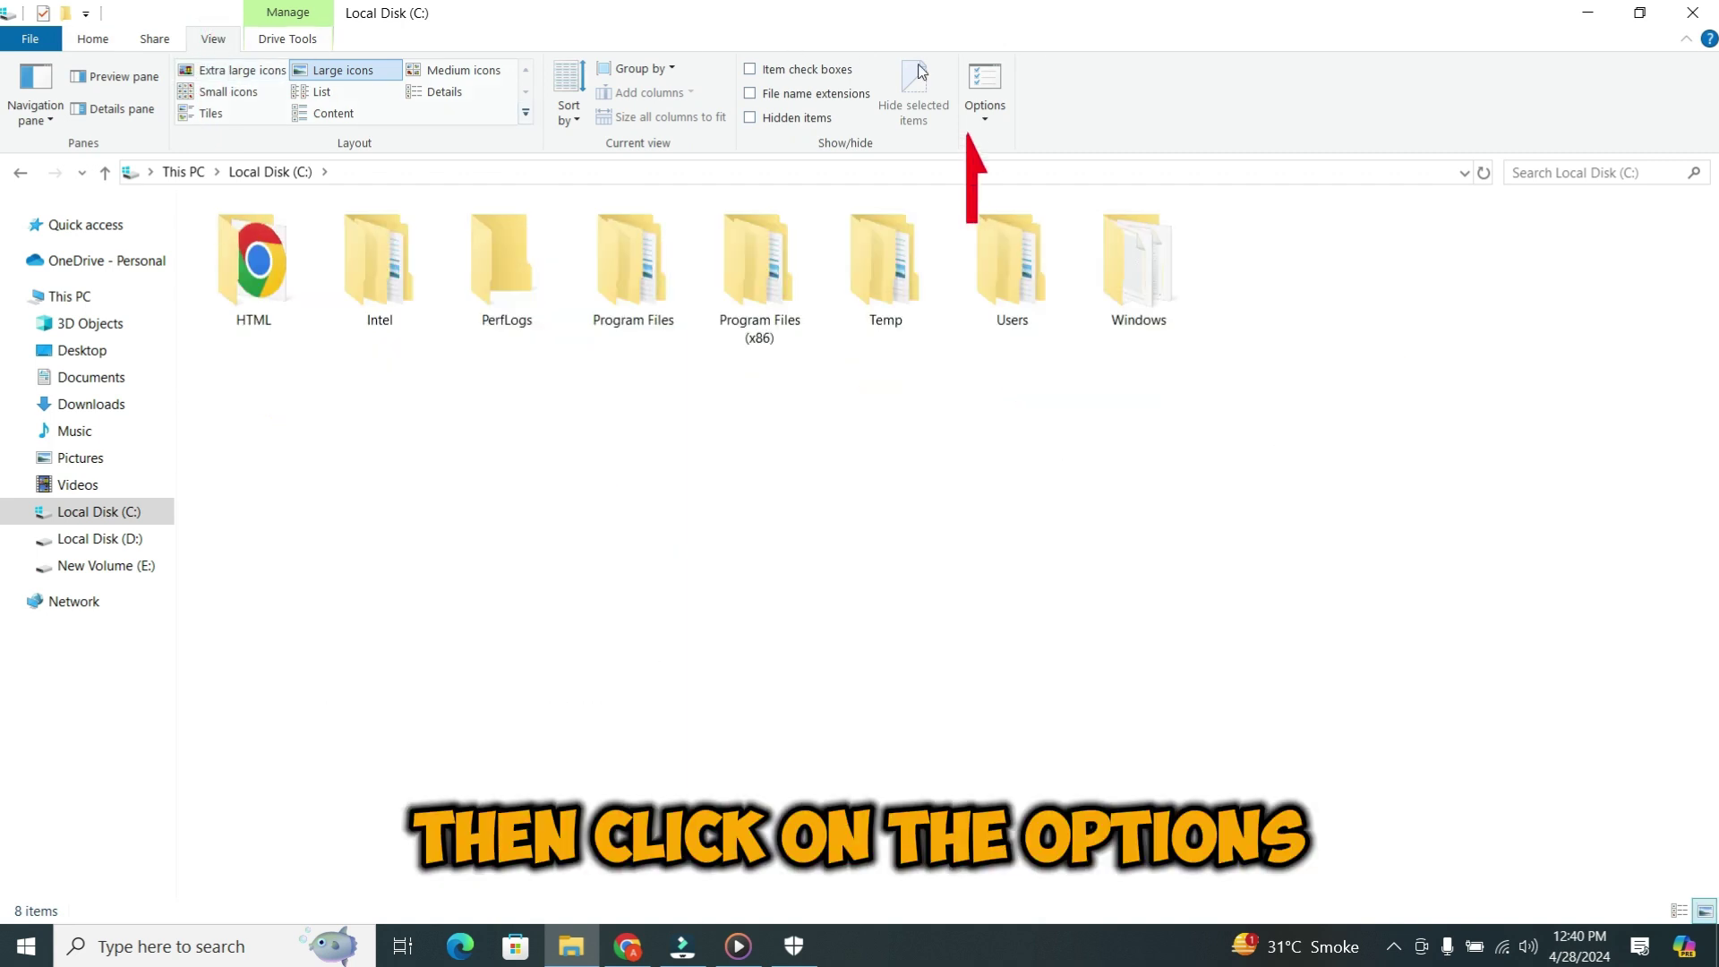
pyautogui.click(985, 115)
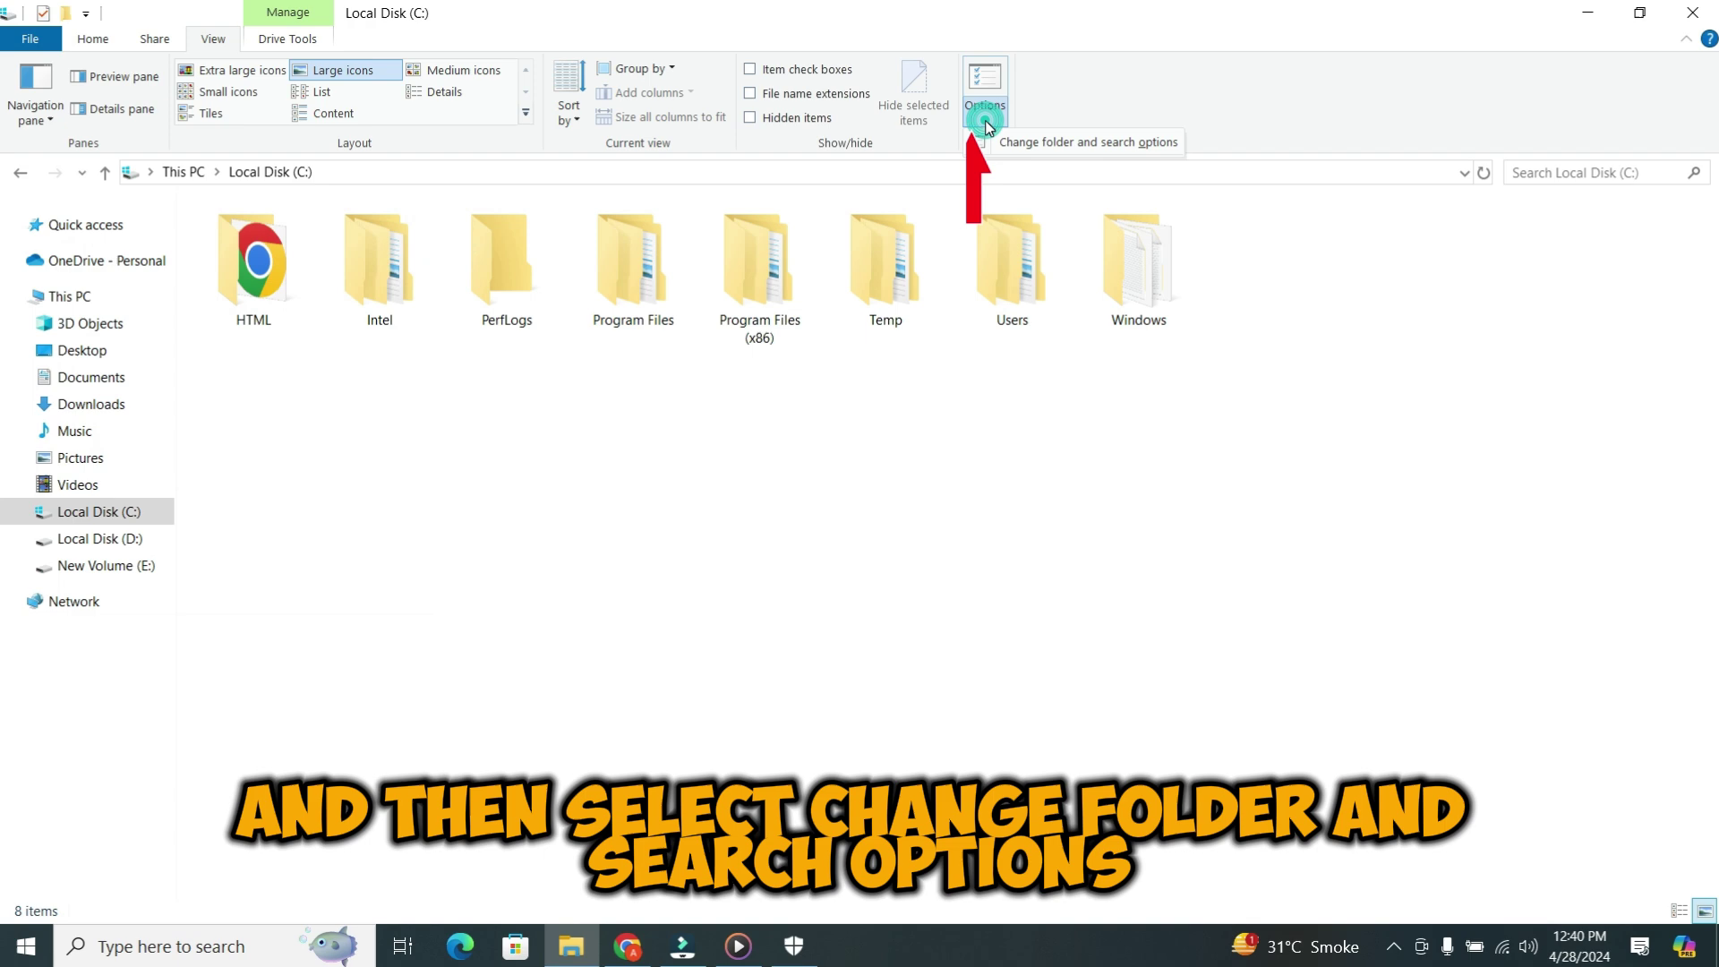
pyautogui.click(1064, 143)
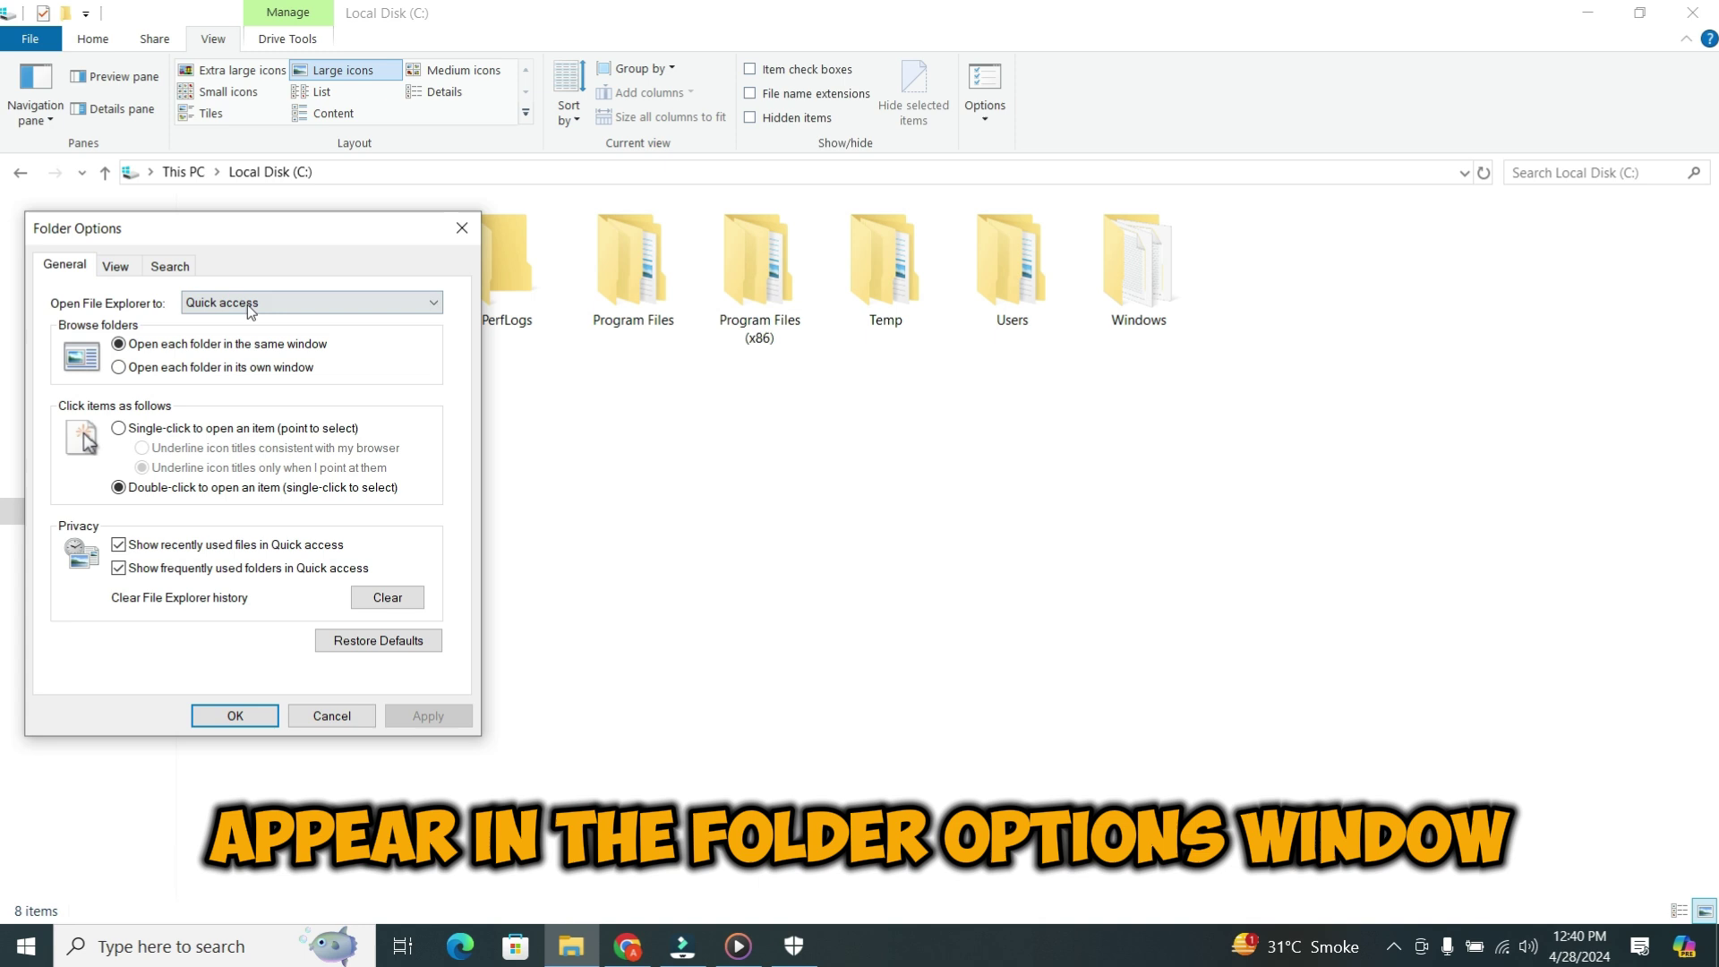
# Step: Turn on 'Show hidden files, folders, and drives' in Folder Options and apply it
pyautogui.click(116, 266)
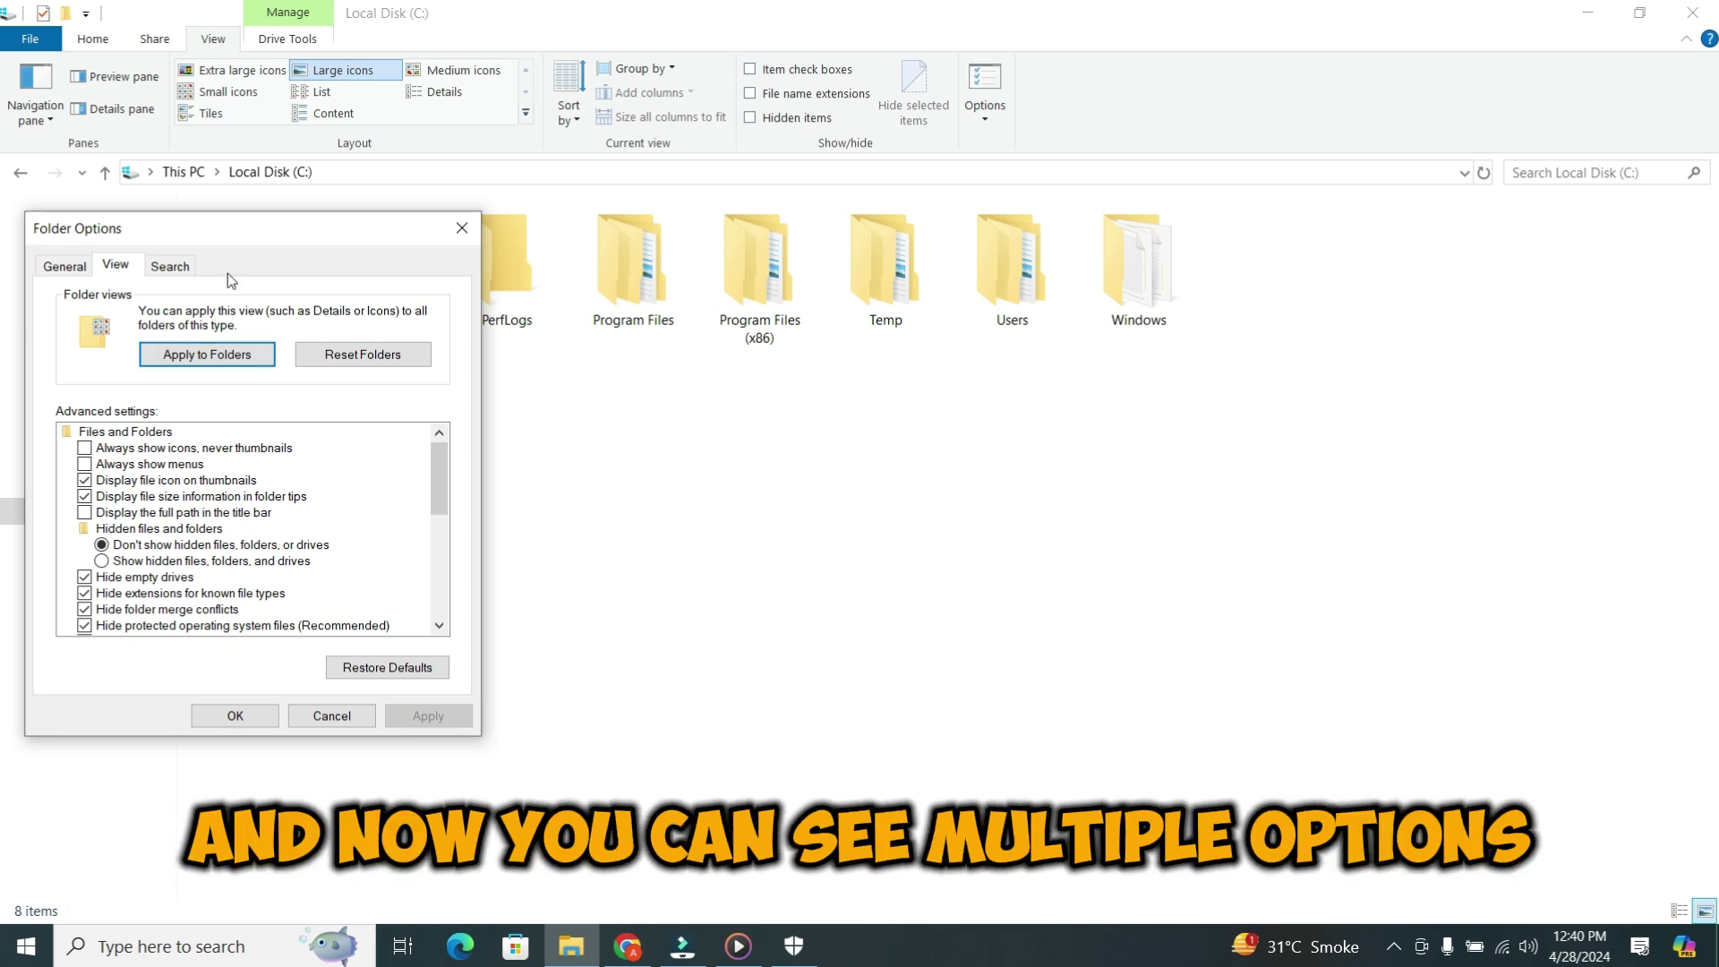
pyautogui.moveTo(433, 494)
pyautogui.mouseDown()
pyautogui.moveTo(438, 582)
pyautogui.moveTo(437, 492)
pyautogui.mouseUp()
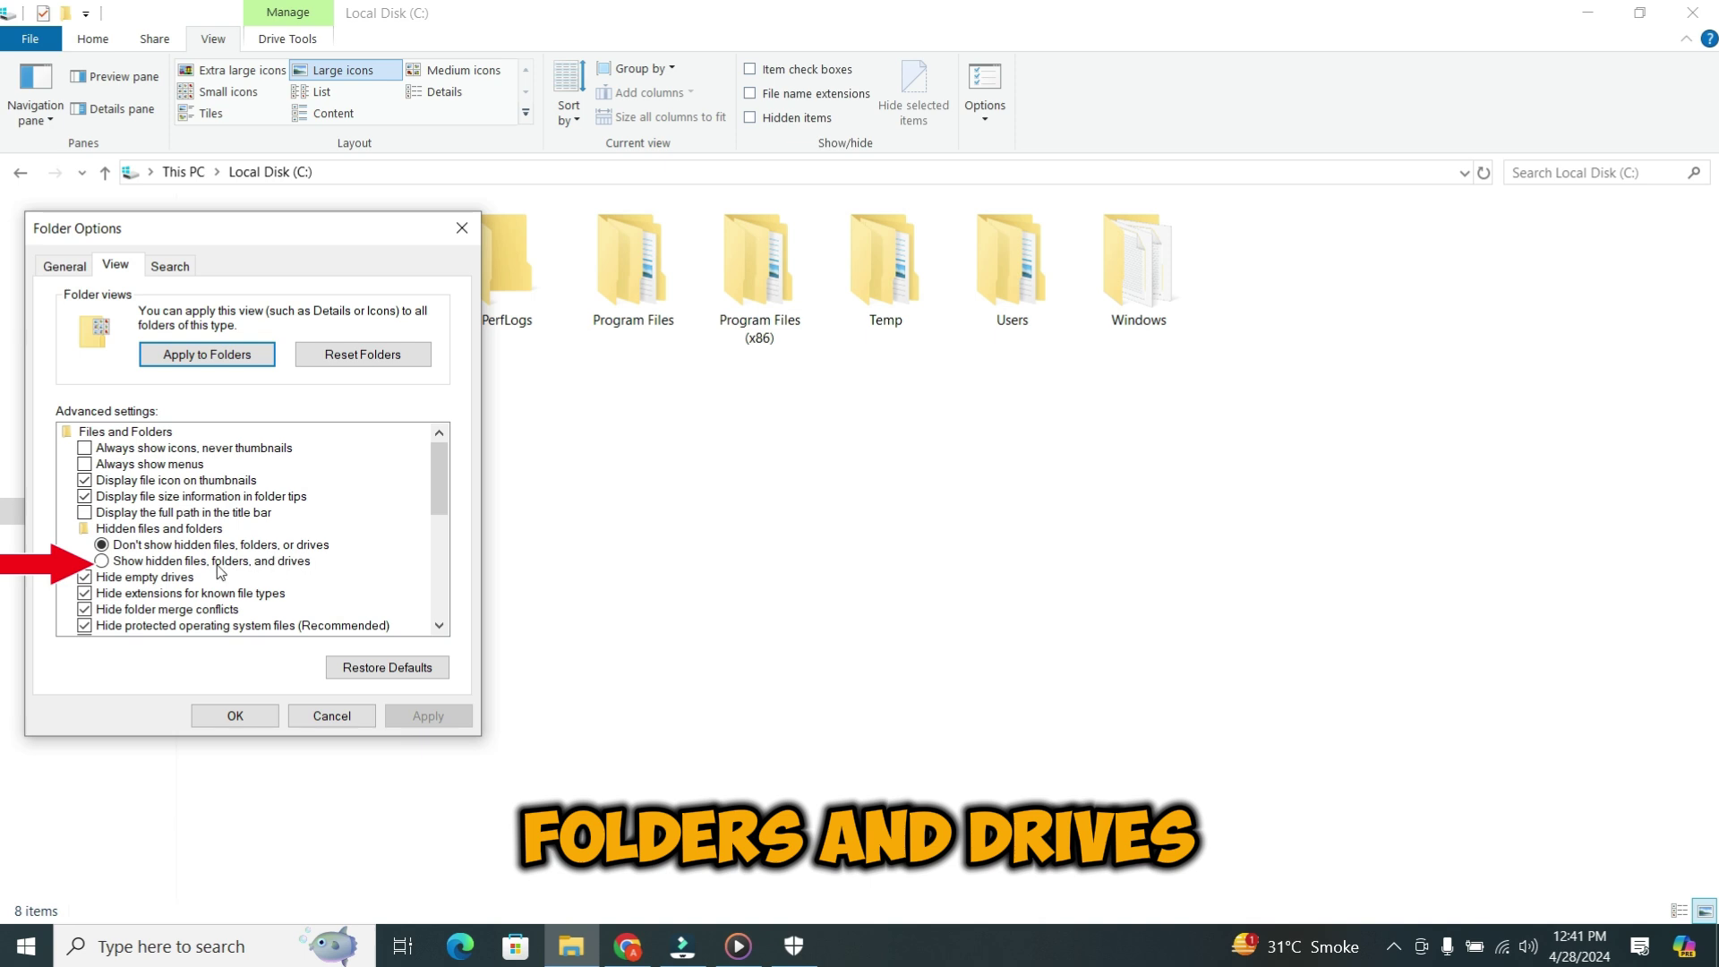
pyautogui.click(102, 562)
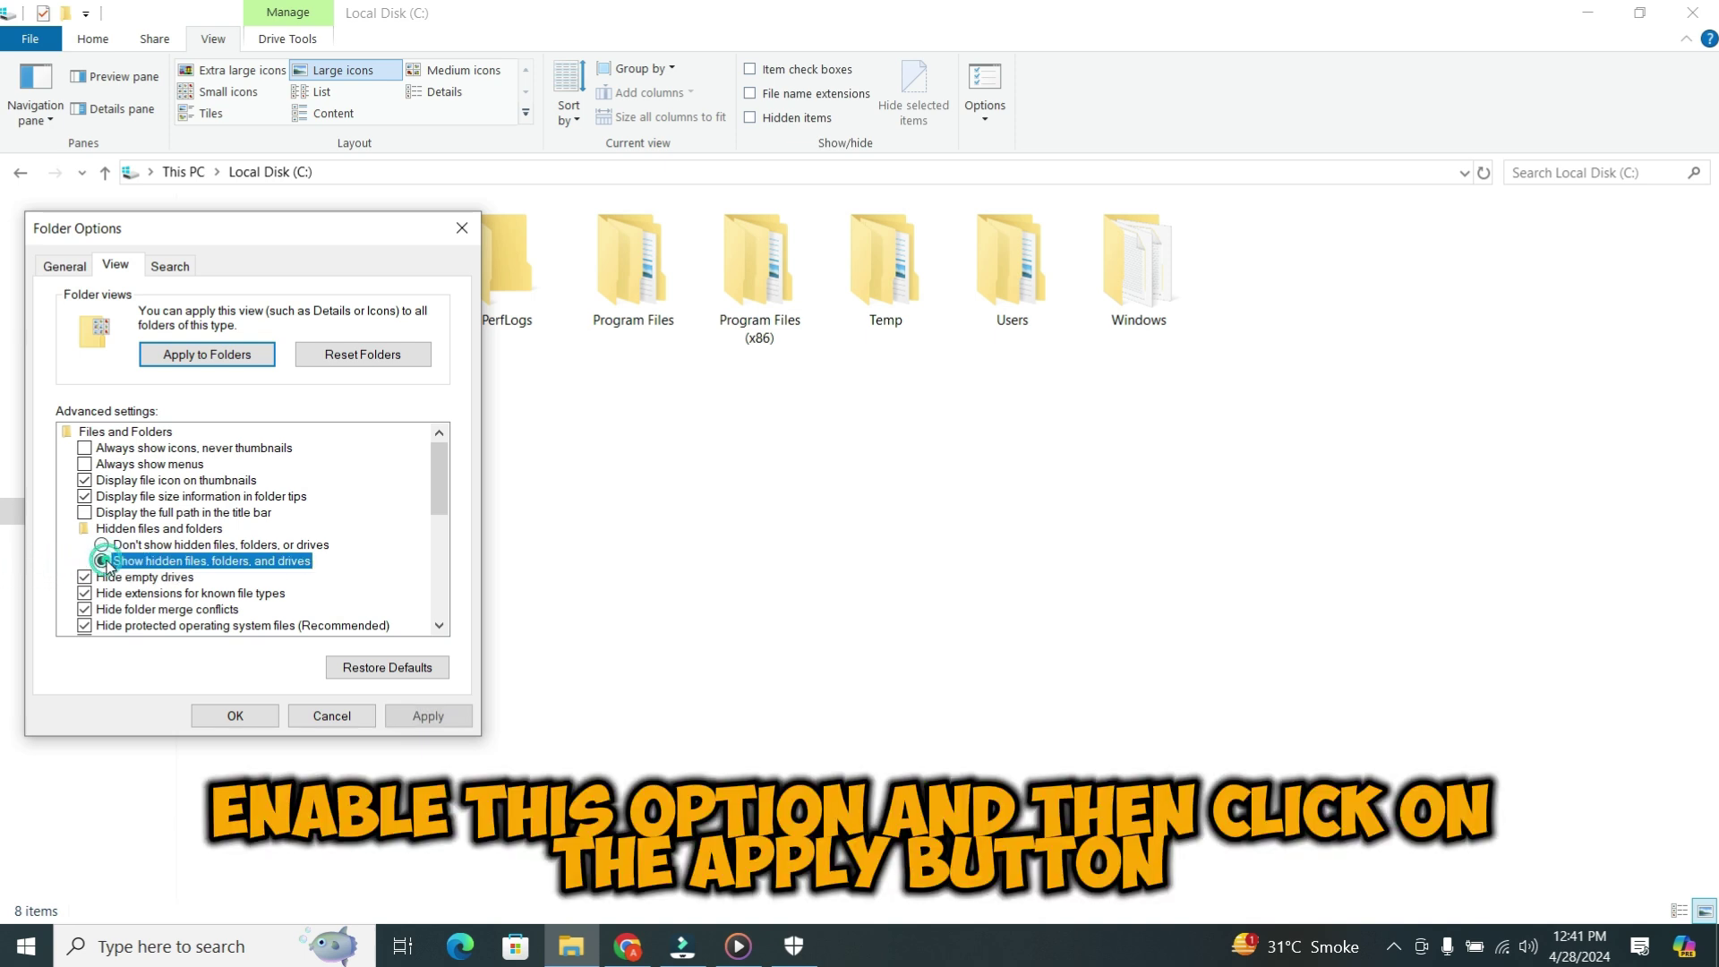
pyautogui.click(408, 716)
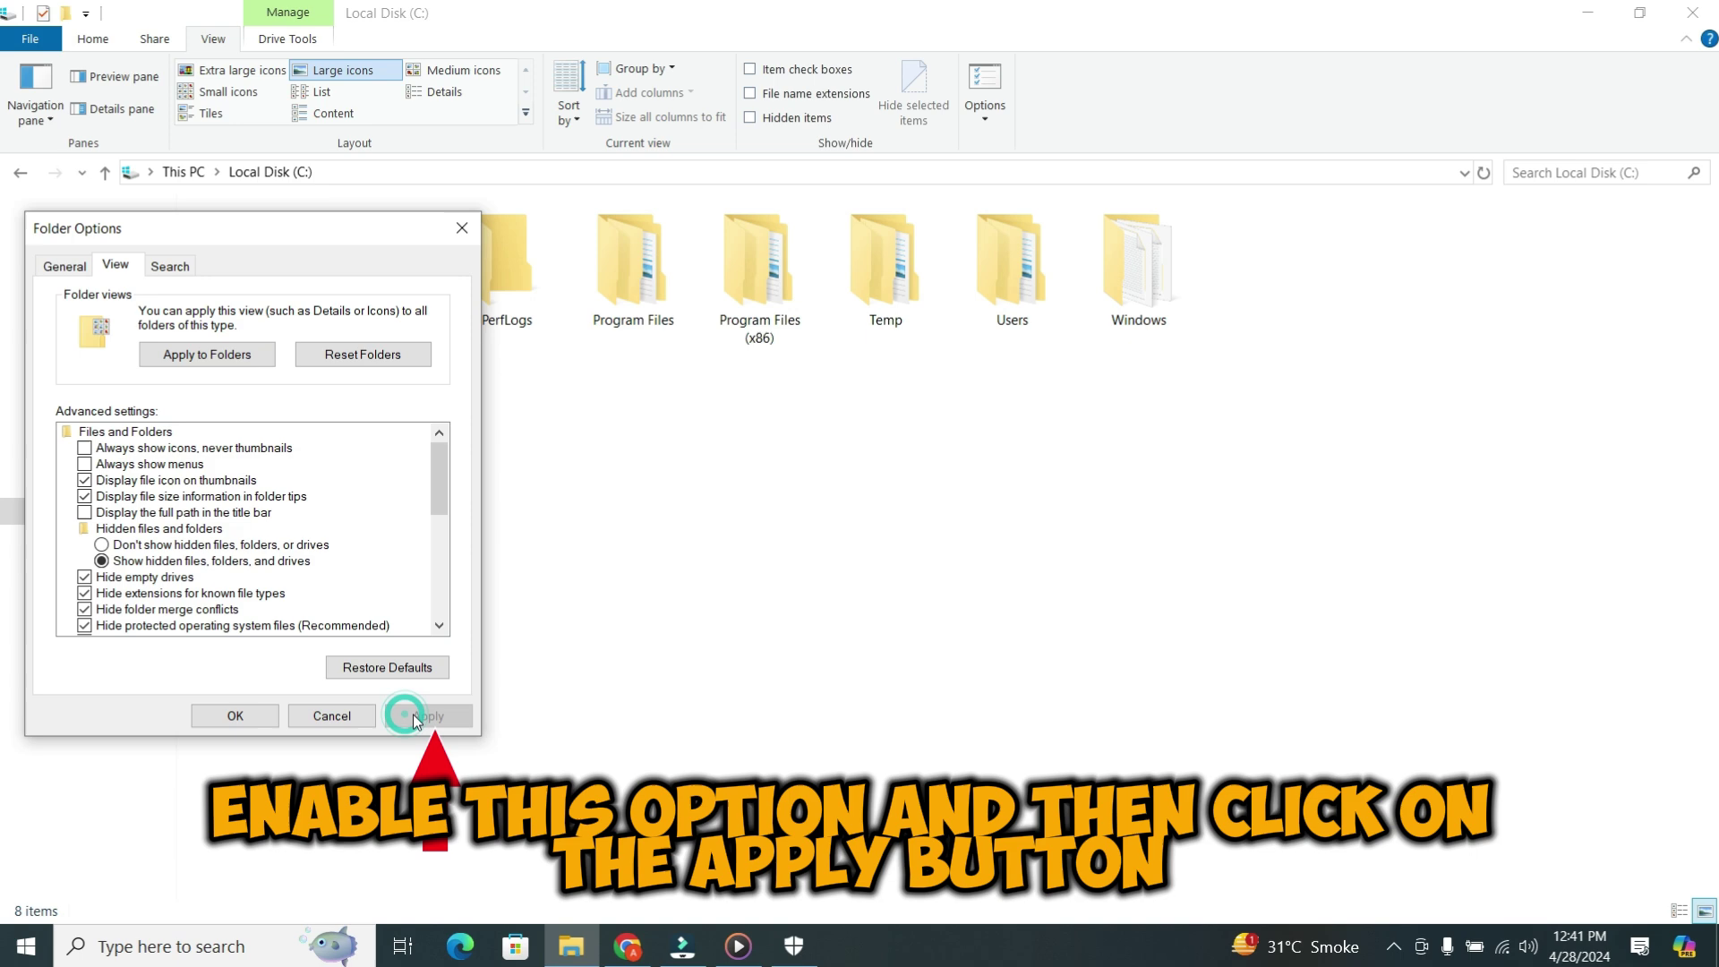
pyautogui.click(235, 717)
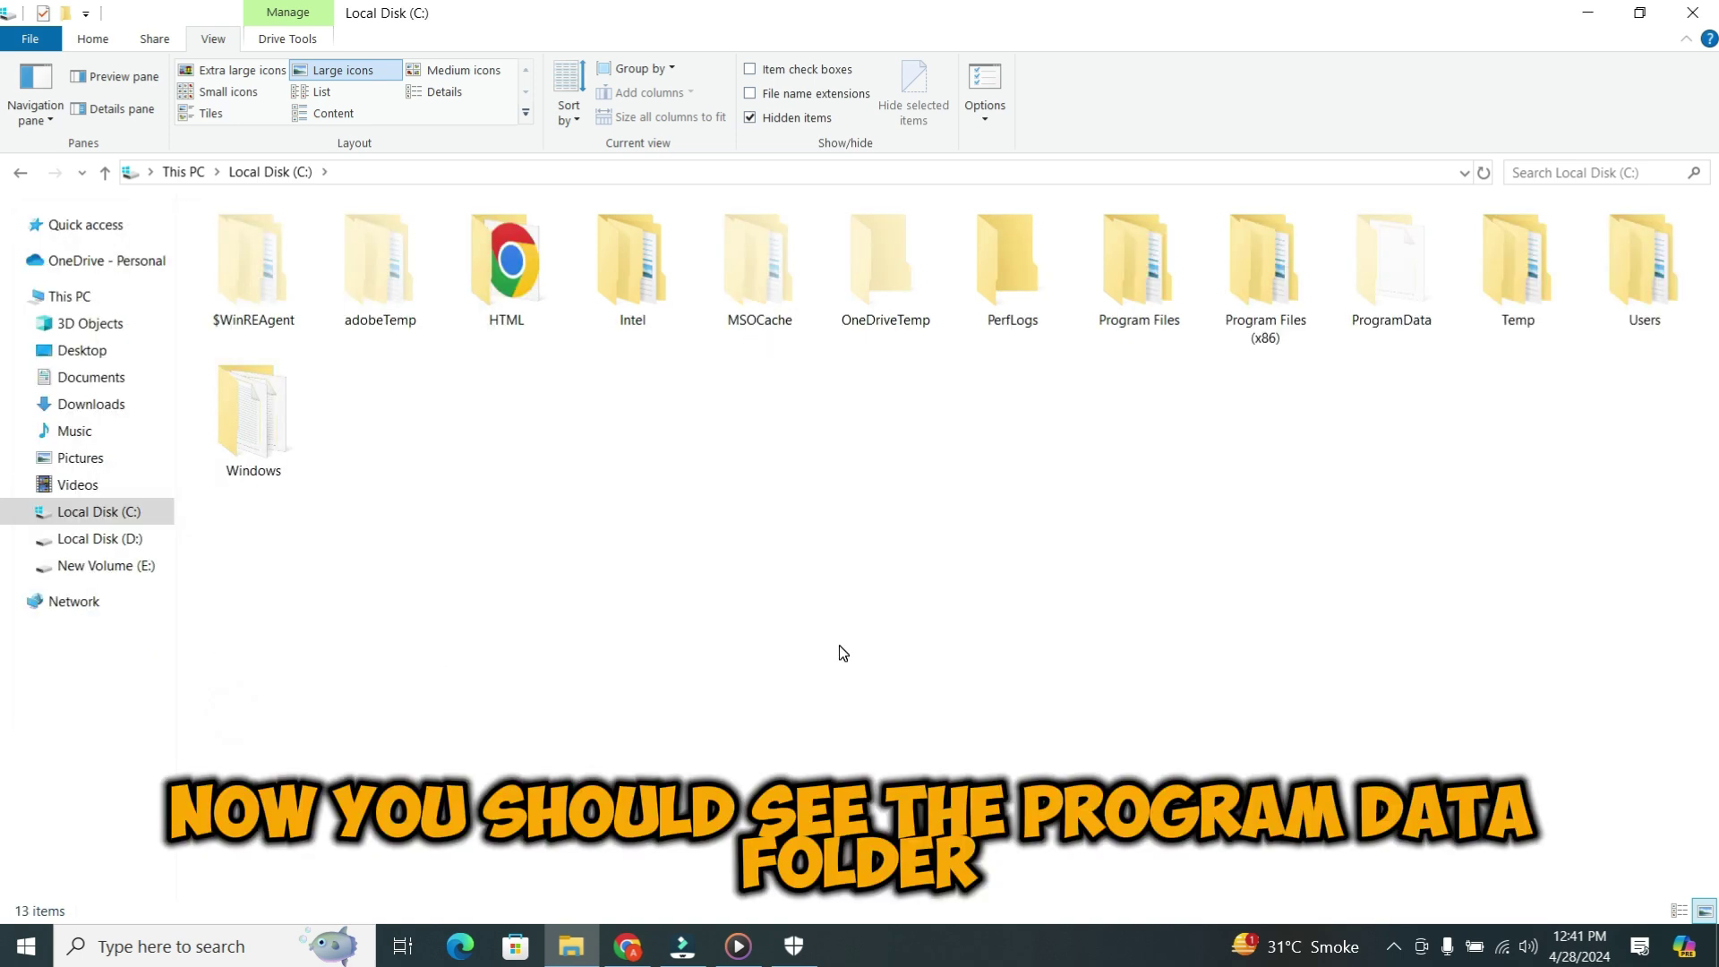
# Step: Navigate to ProgramData\Microsoft\Windows Defender\Scans\History
pyautogui.doubleClick(1402, 285)
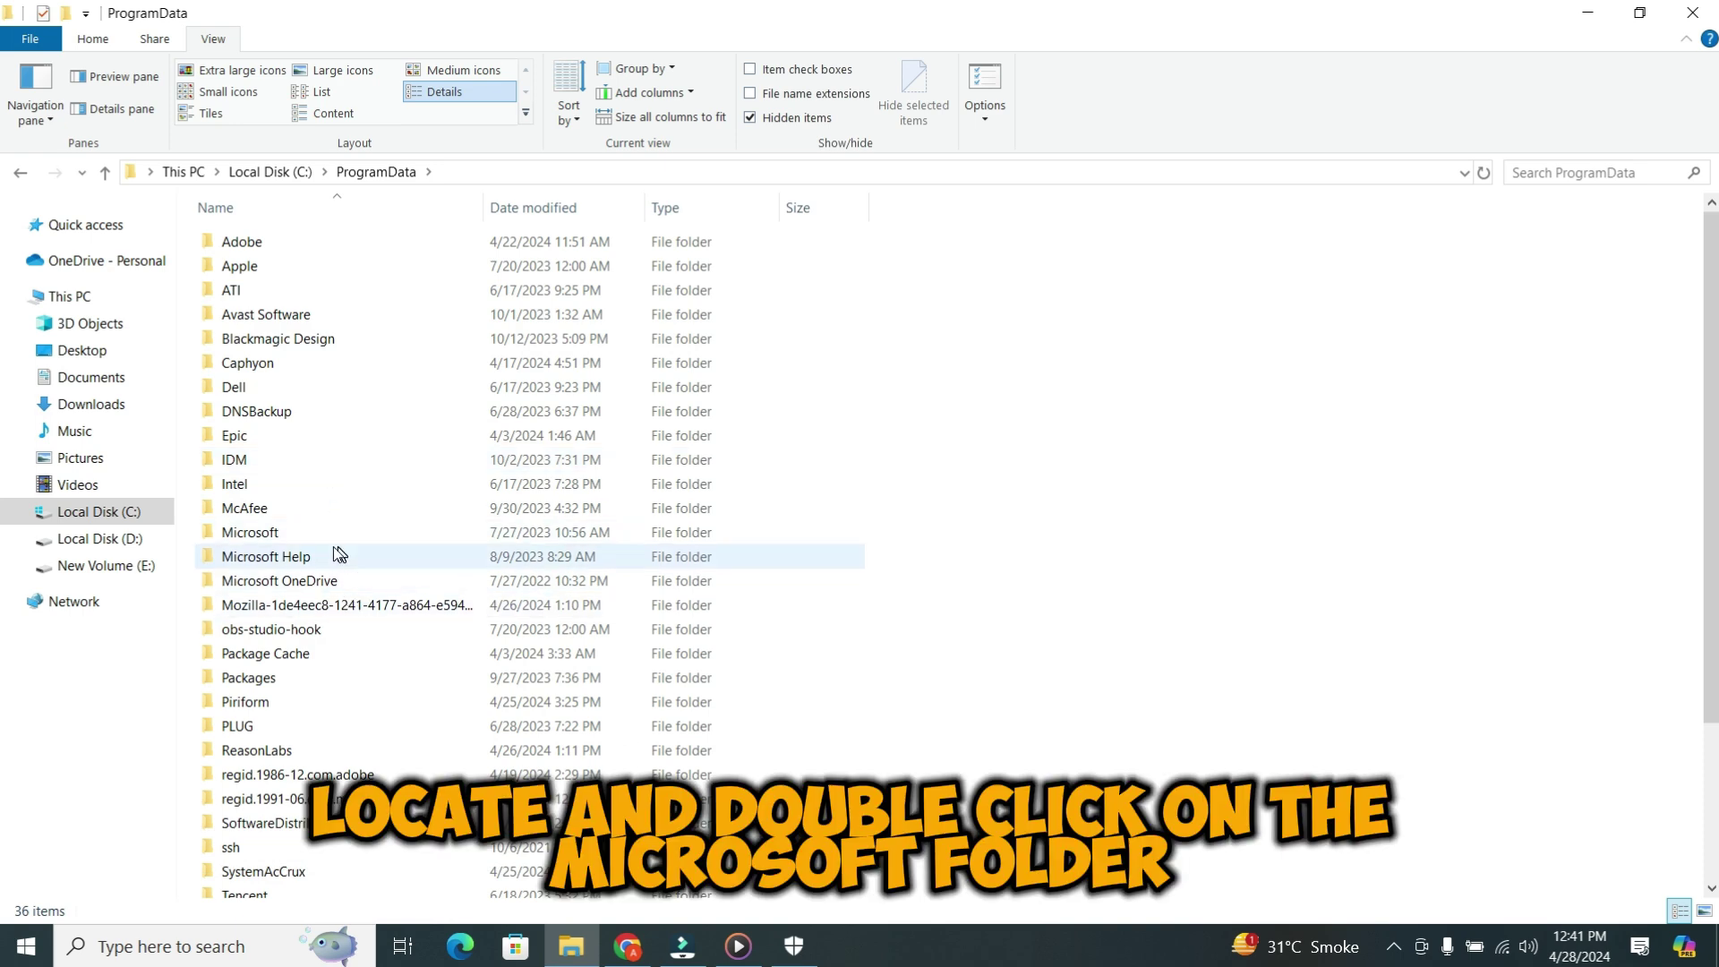
pyautogui.doubleClick(298, 537)
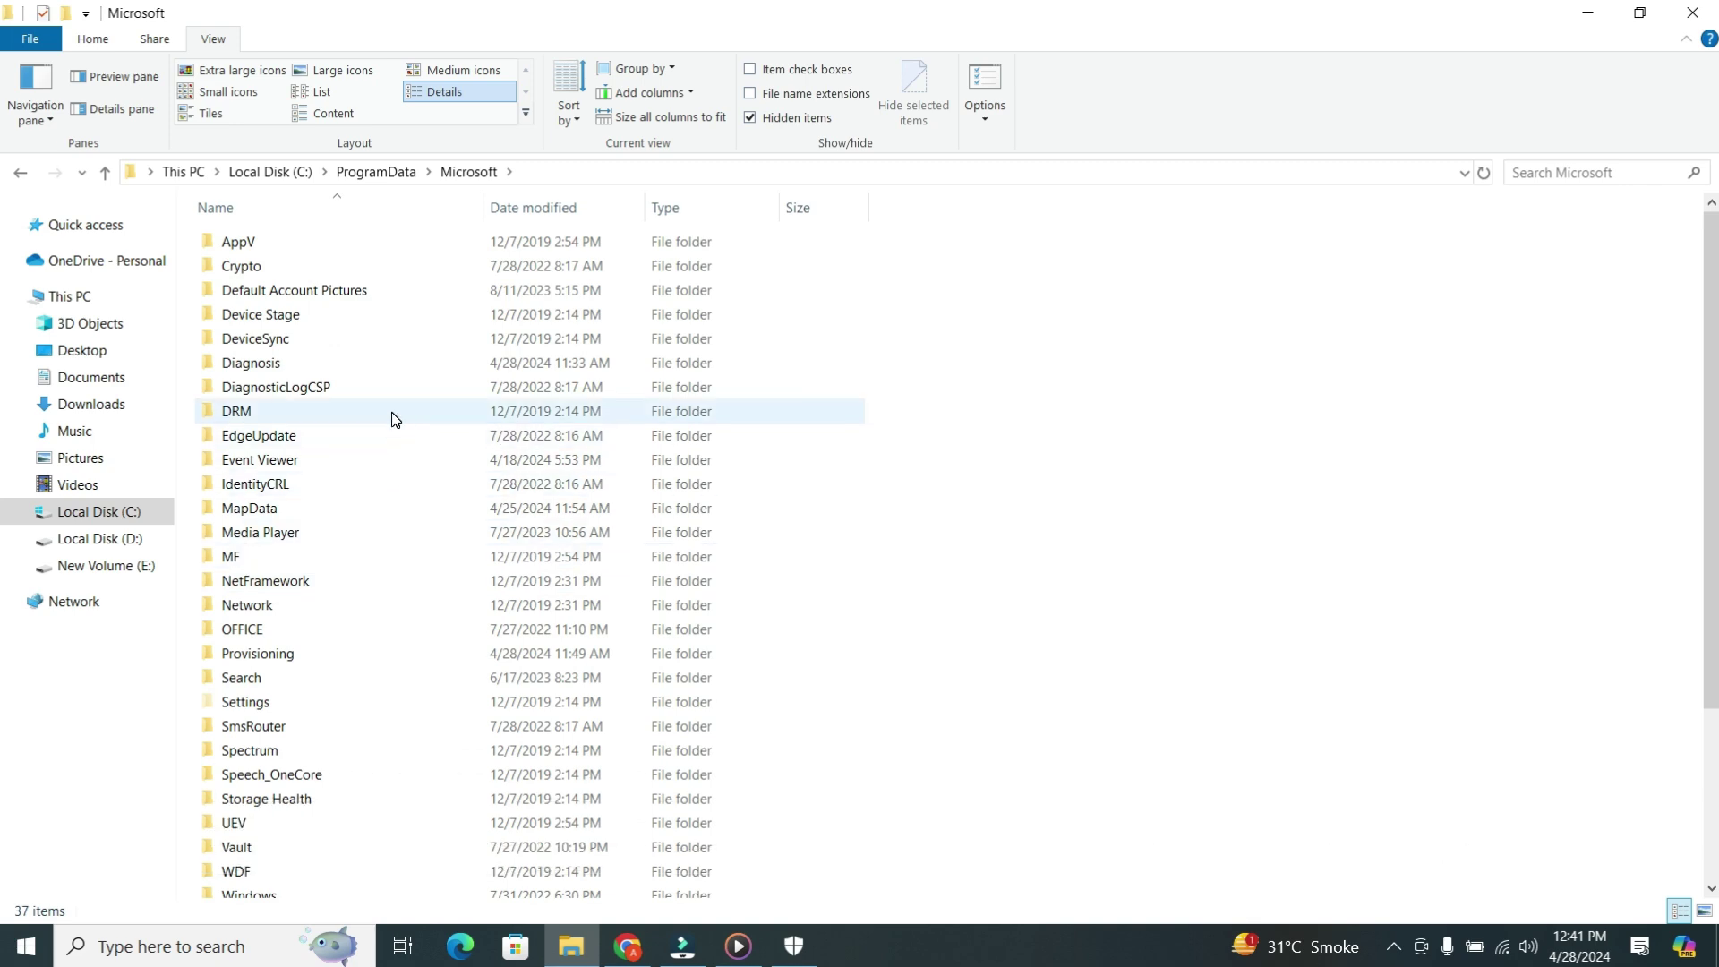
pyautogui.scroll(-3, 349, 524)
pyautogui.scroll(3, 344, 518)
pyautogui.scroll(-3, 346, 510)
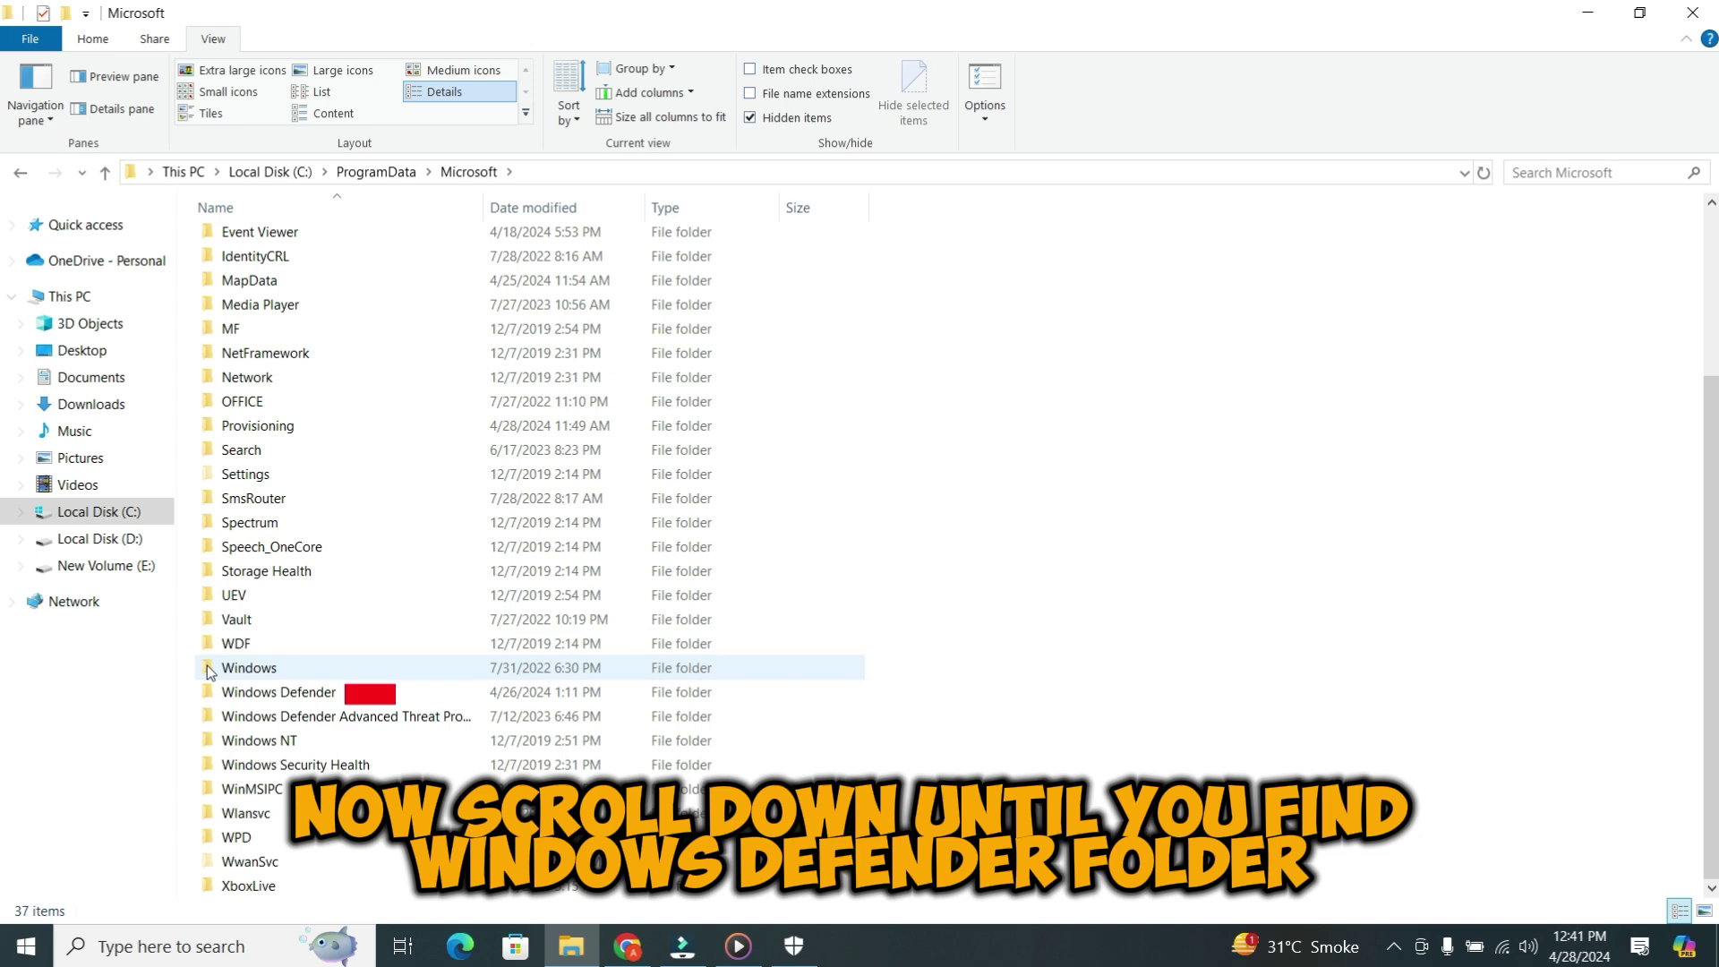
pyautogui.click(247, 701)
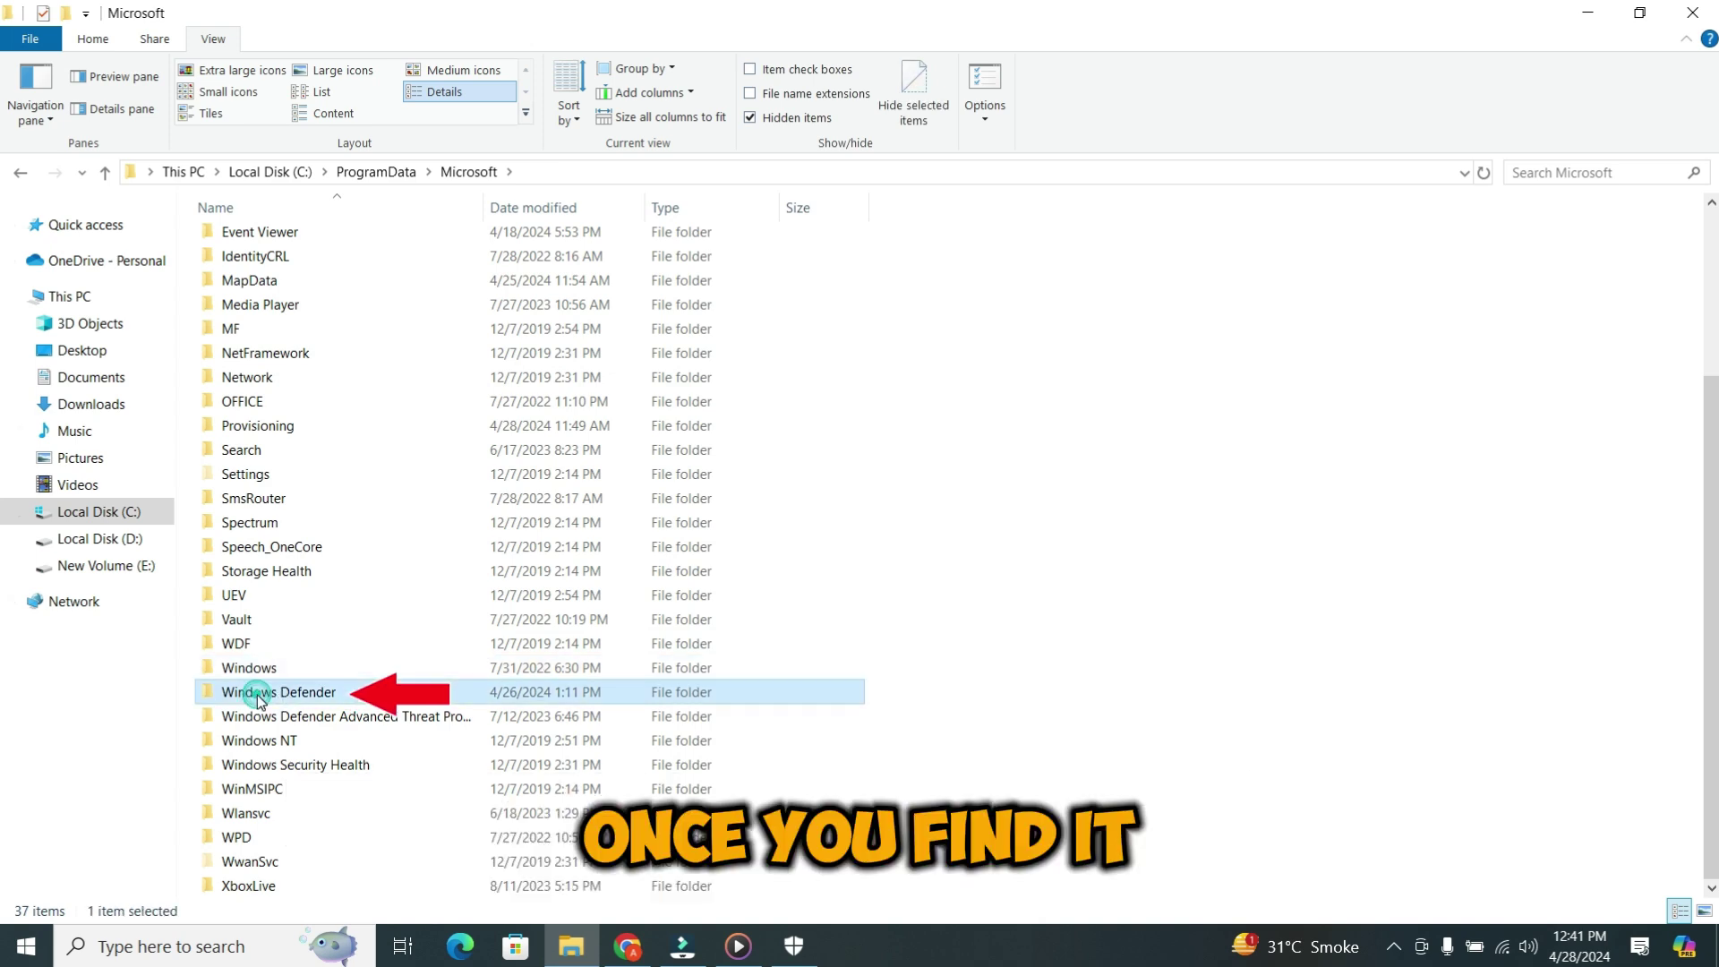
pyautogui.doubleClick(261, 695)
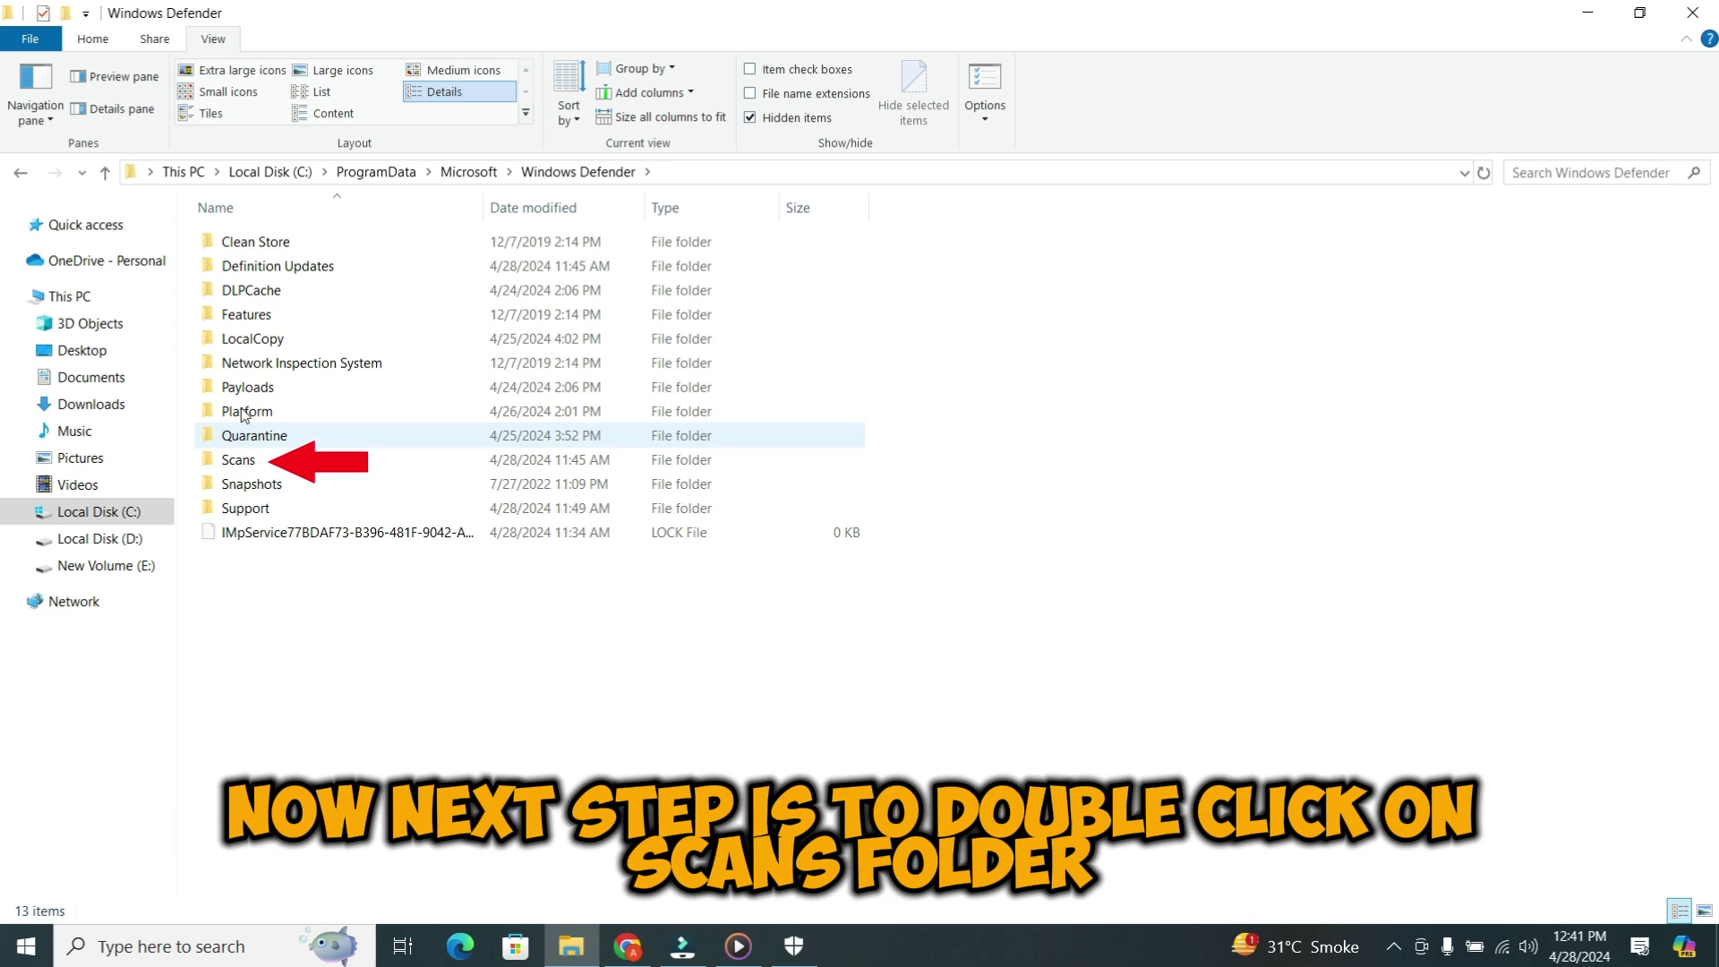
pyautogui.doubleClick(240, 460)
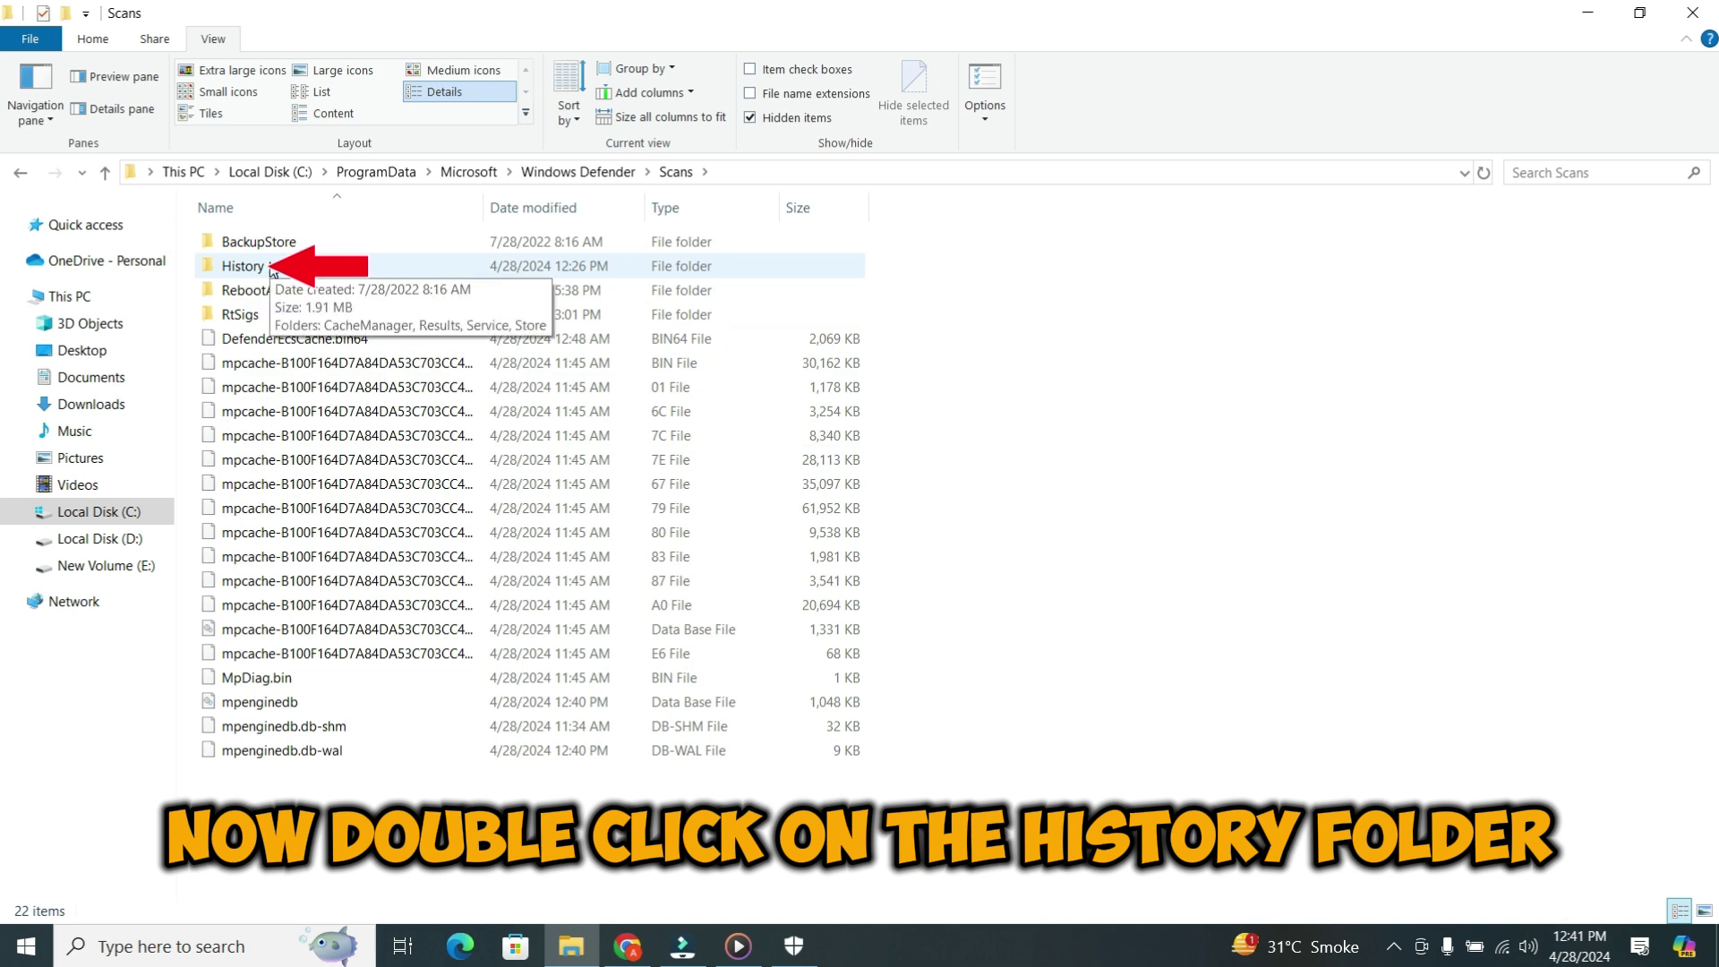
pyautogui.doubleClick(266, 268)
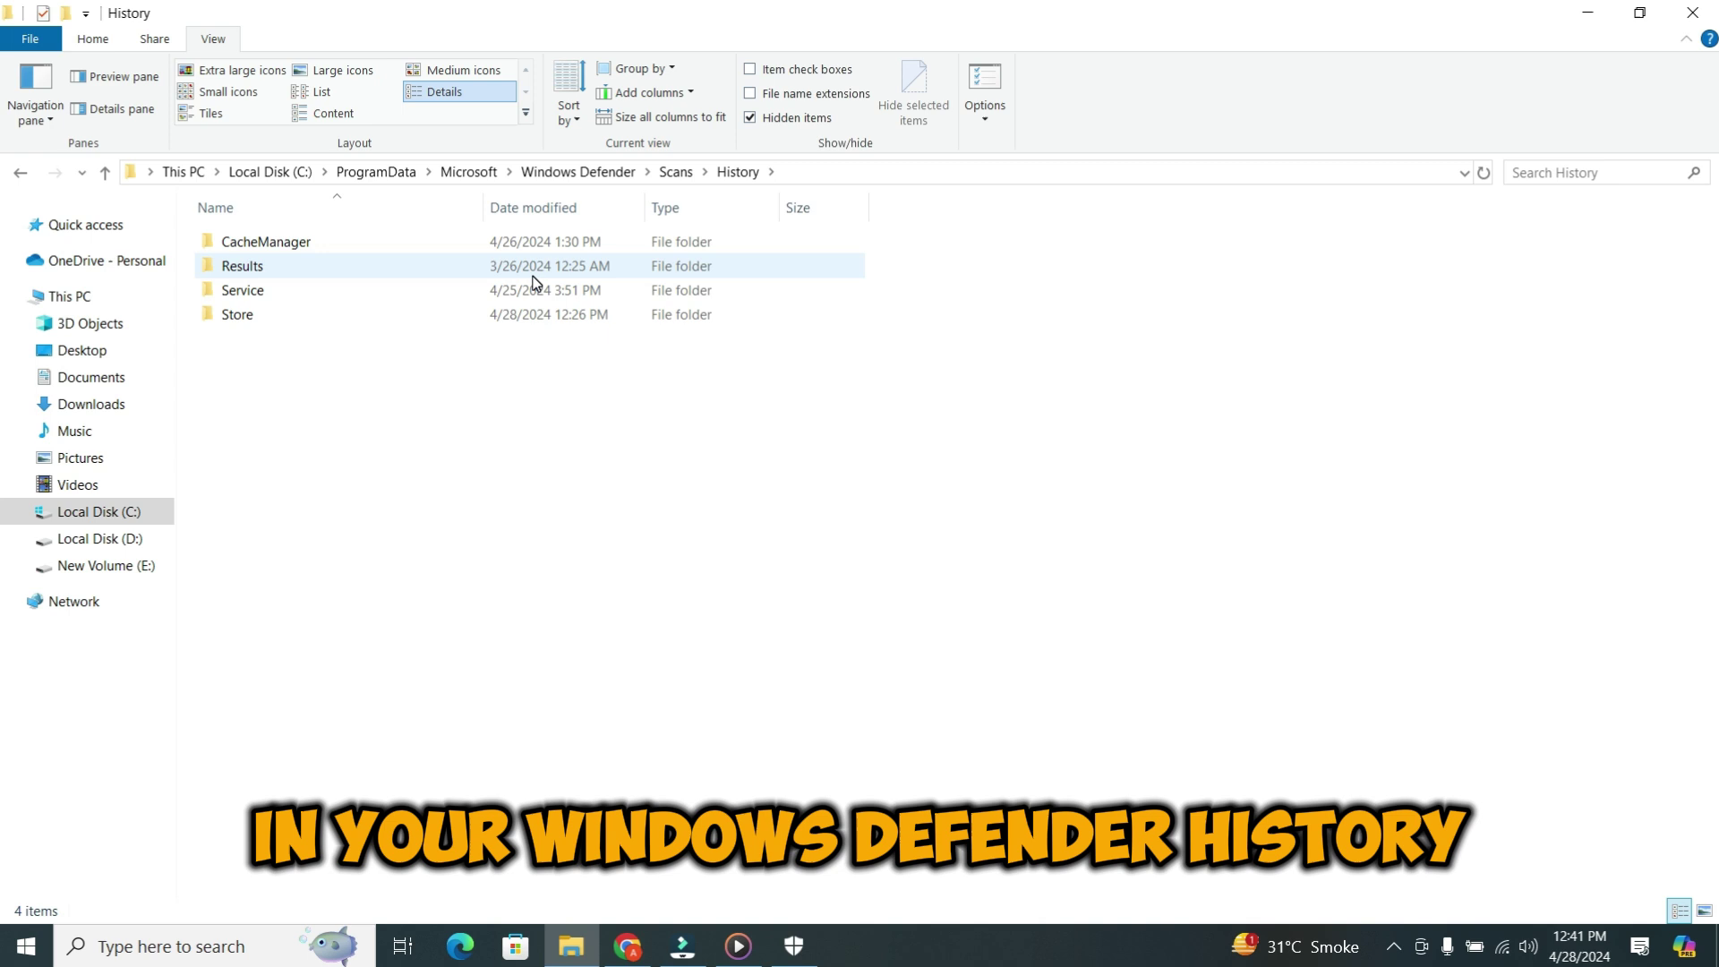
# Step: Select all four History folders and confirm their permanent deletion
pyautogui.click(404, 315)
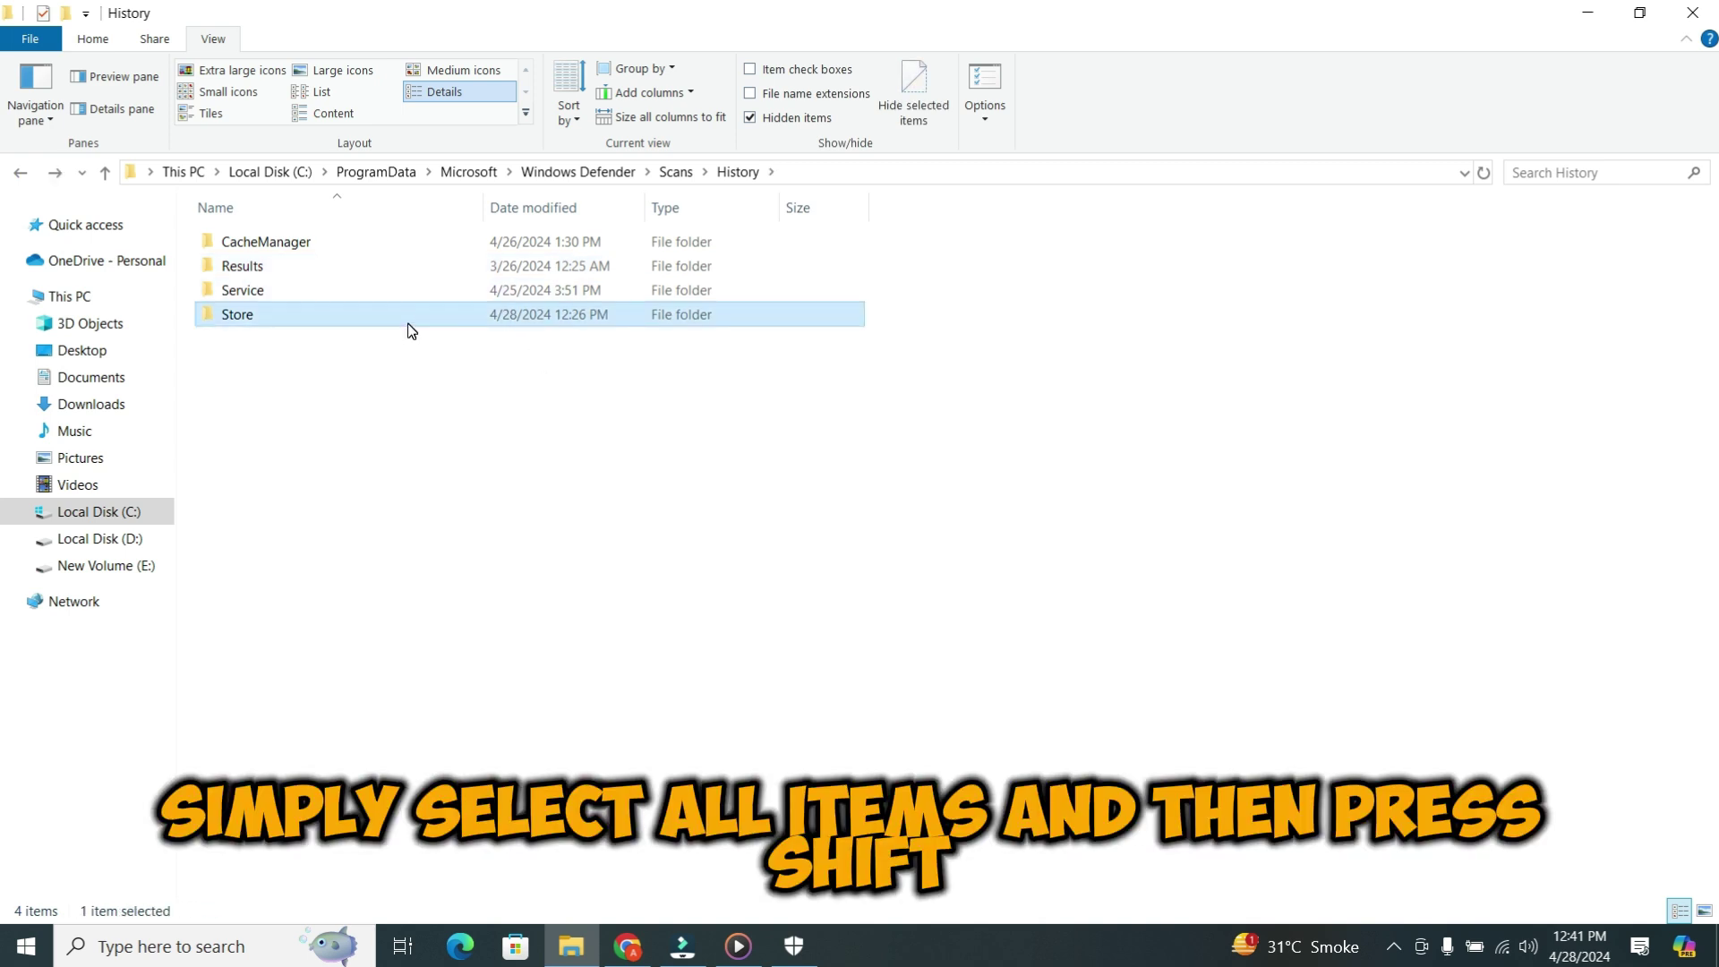
pyautogui.hotkey('shift', 'Up')
pyautogui.hotkey('shift', 'Up')
pyautogui.hotkey('shift', 'Up')
pyautogui.hotkey('shift', 'Delete')
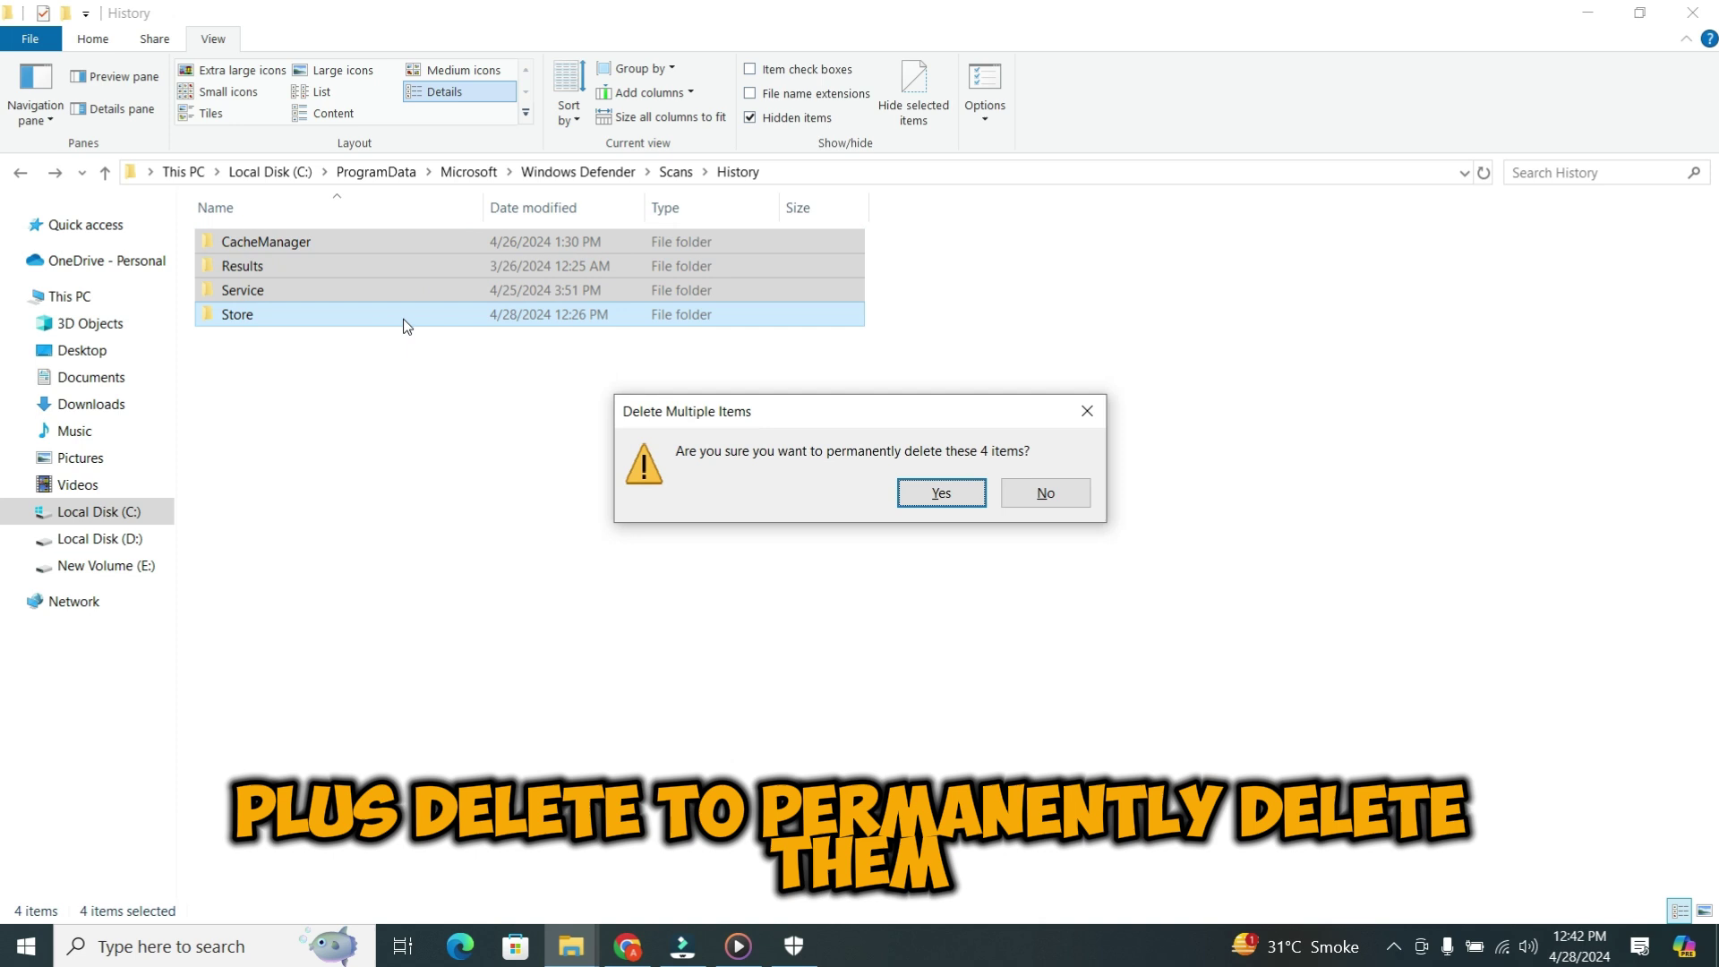
pyautogui.click(961, 496)
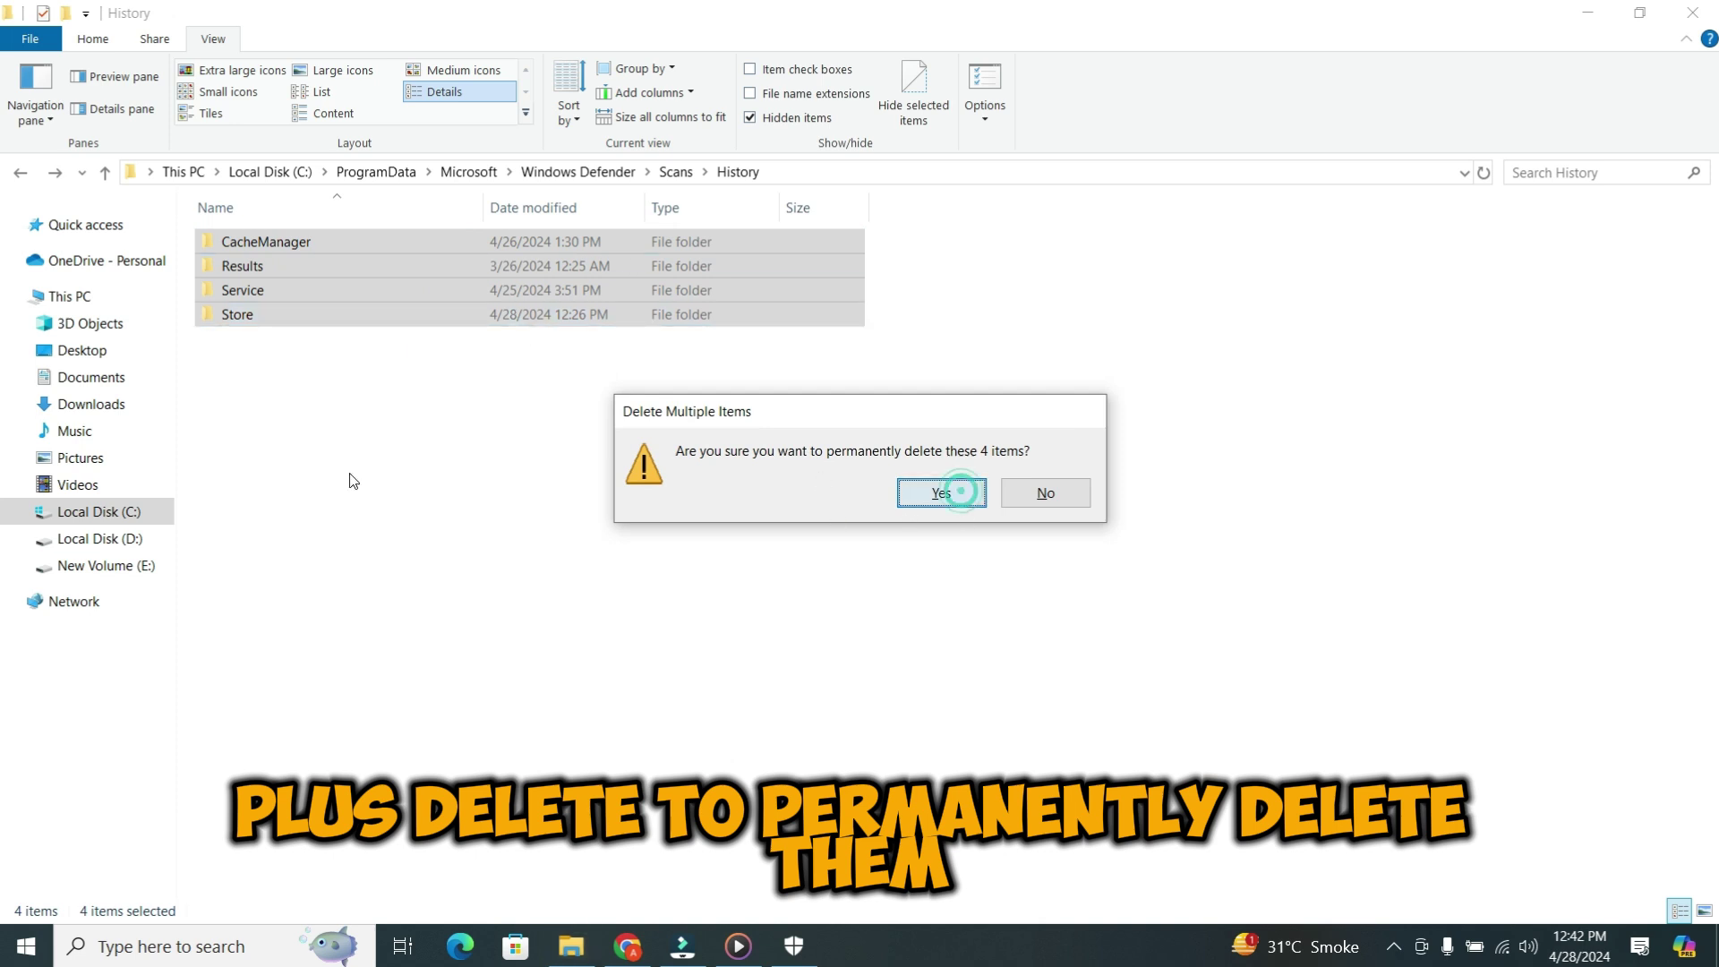
# Step: Skip every locked or in-use file for all current items
pyautogui.click(646, 446)
pyautogui.click(893, 484)
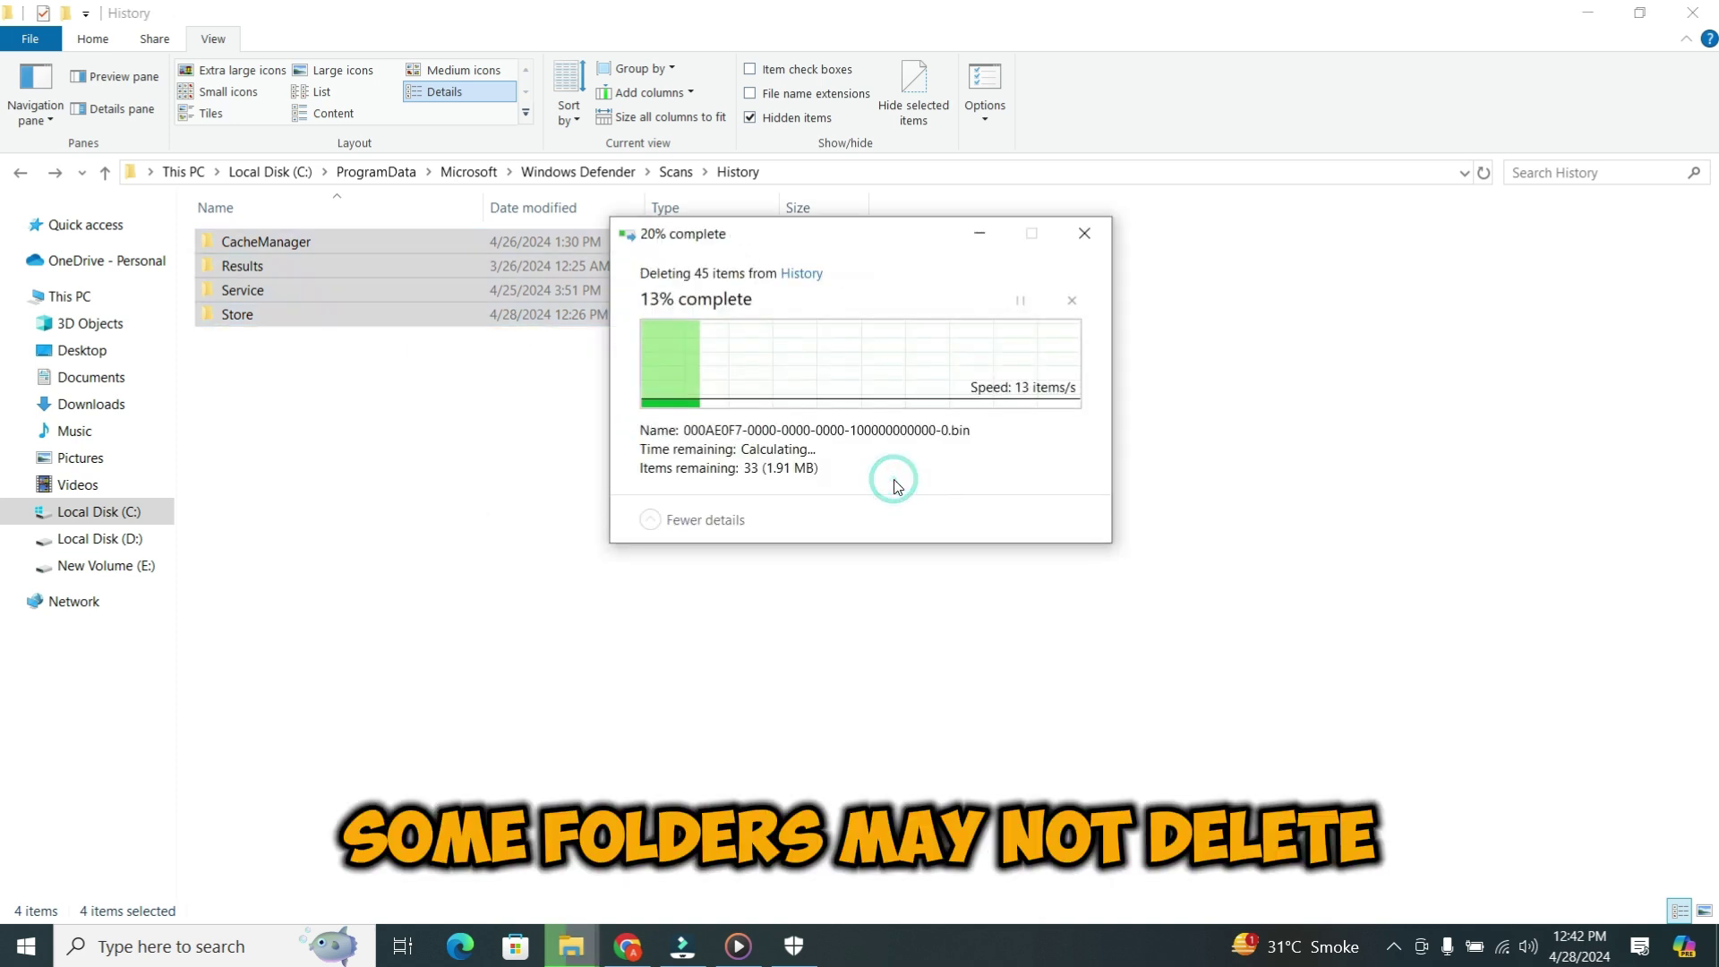
pyautogui.click(925, 453)
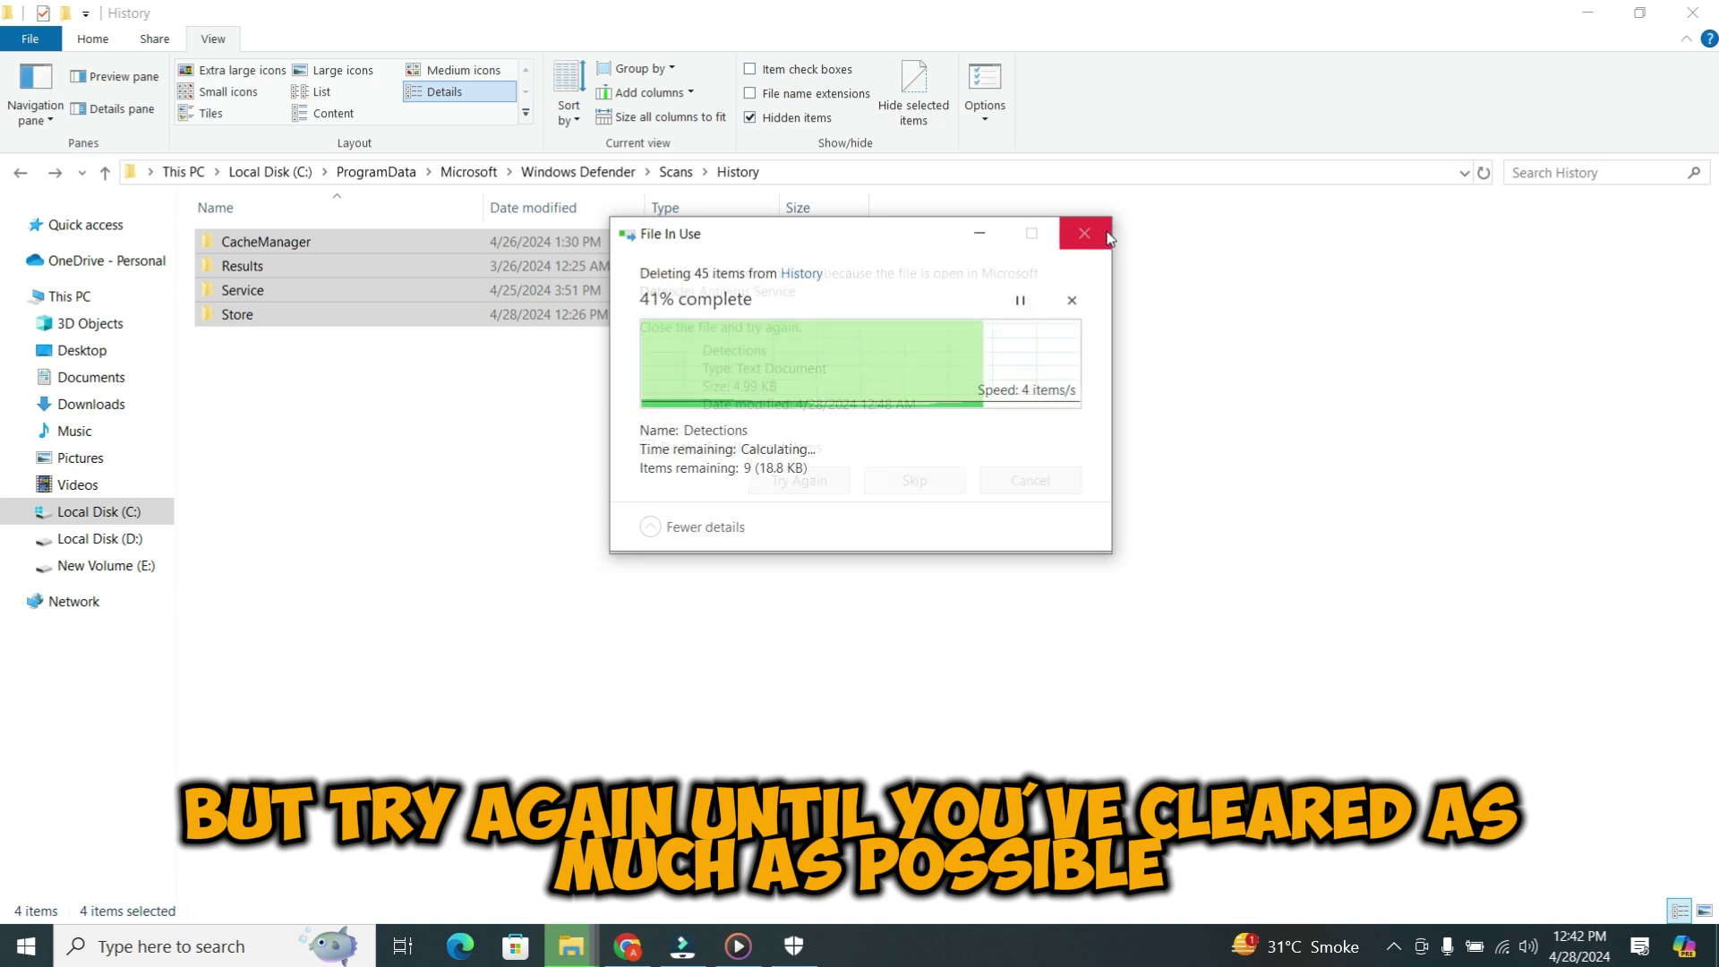
pyautogui.click(646, 446)
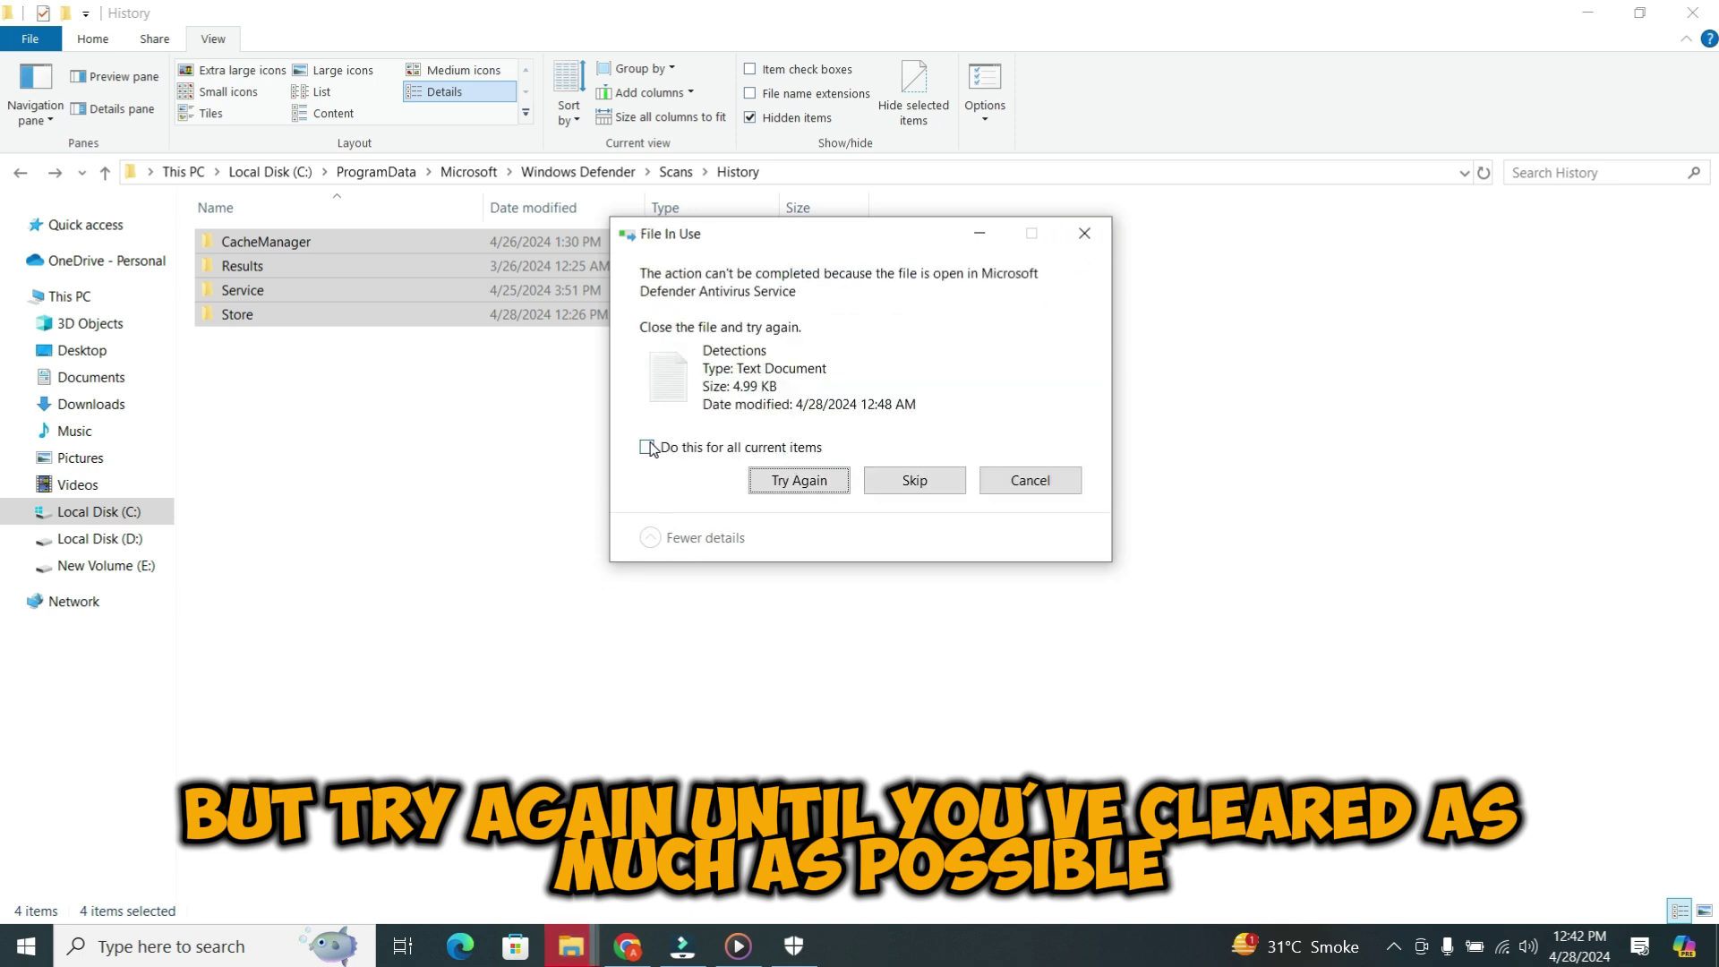
pyautogui.click(914, 475)
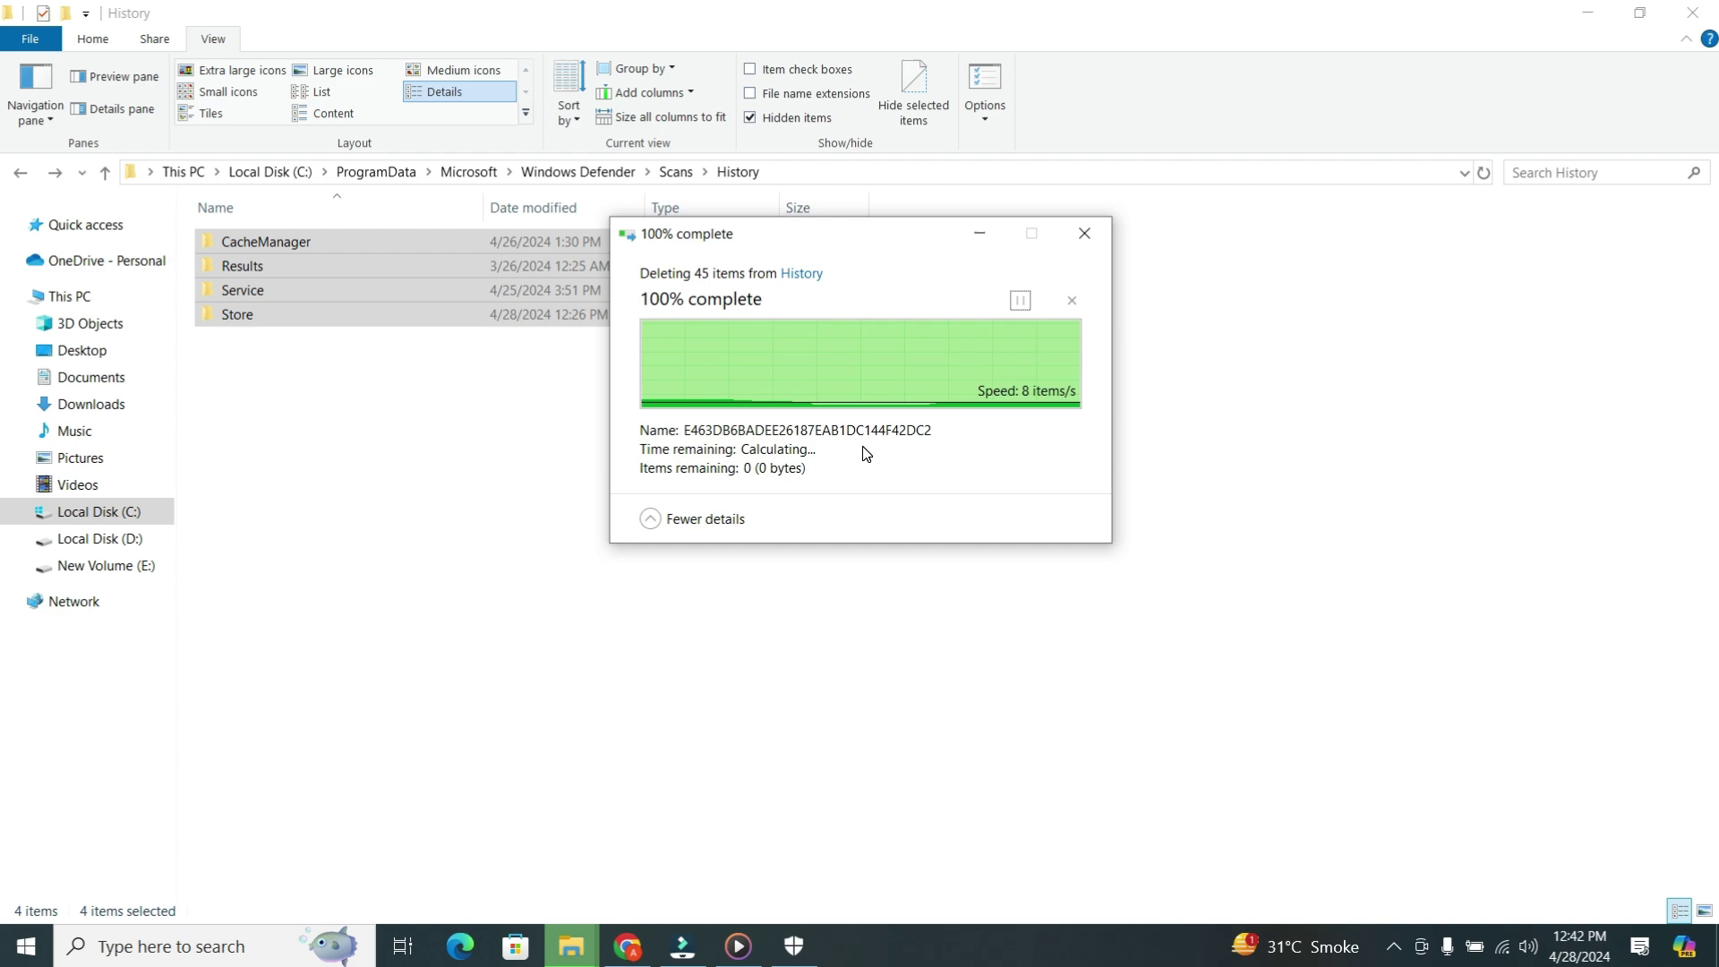
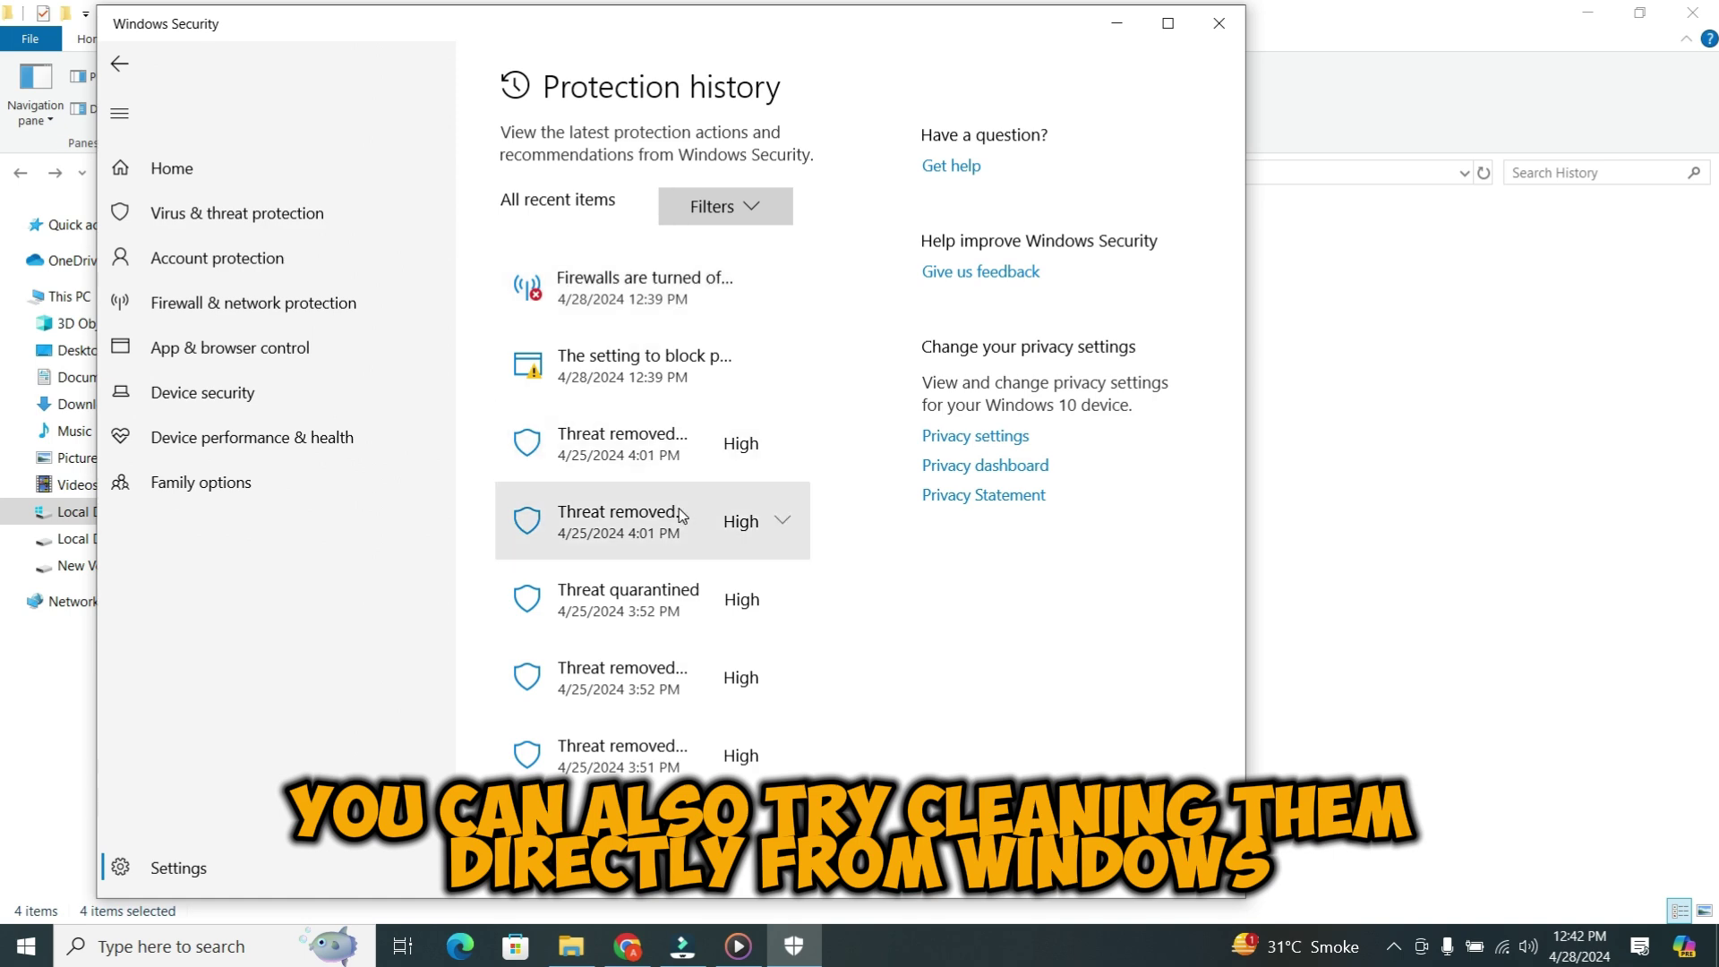
# Step: Review the quarantined keygen threat's details, then minimize Windows Security and File Explorer to the desktop
pyautogui.click(756, 598)
pyautogui.scroll(-3, 779, 707)
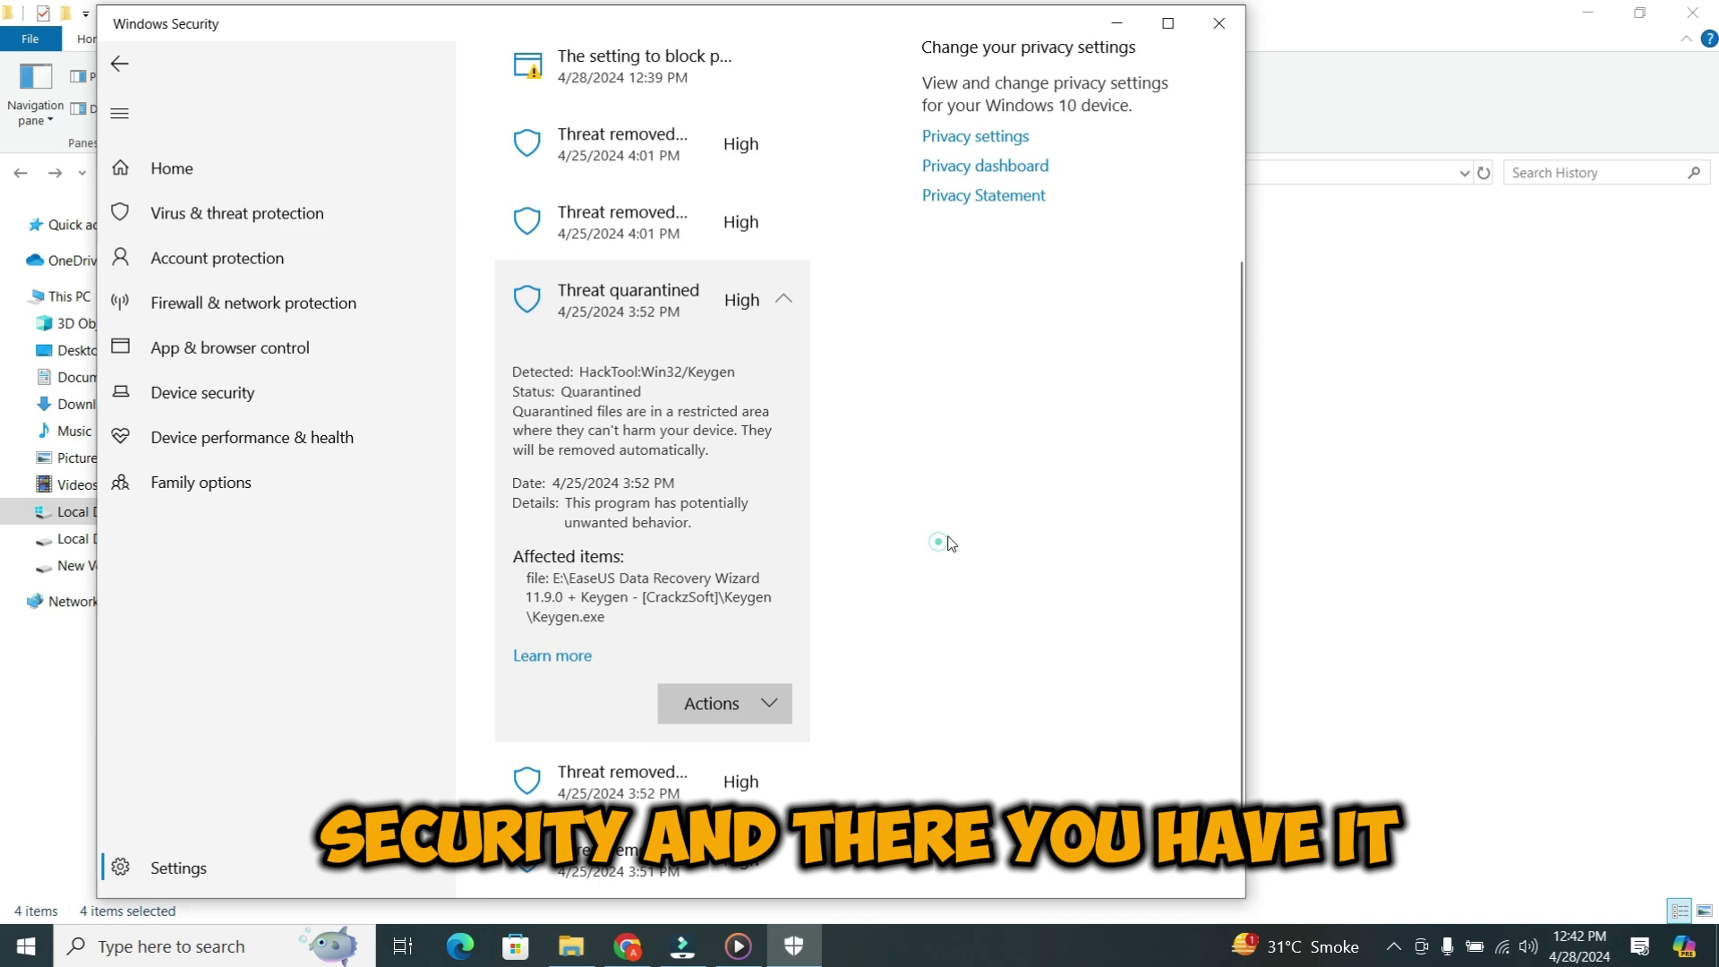
pyautogui.click(782, 298)
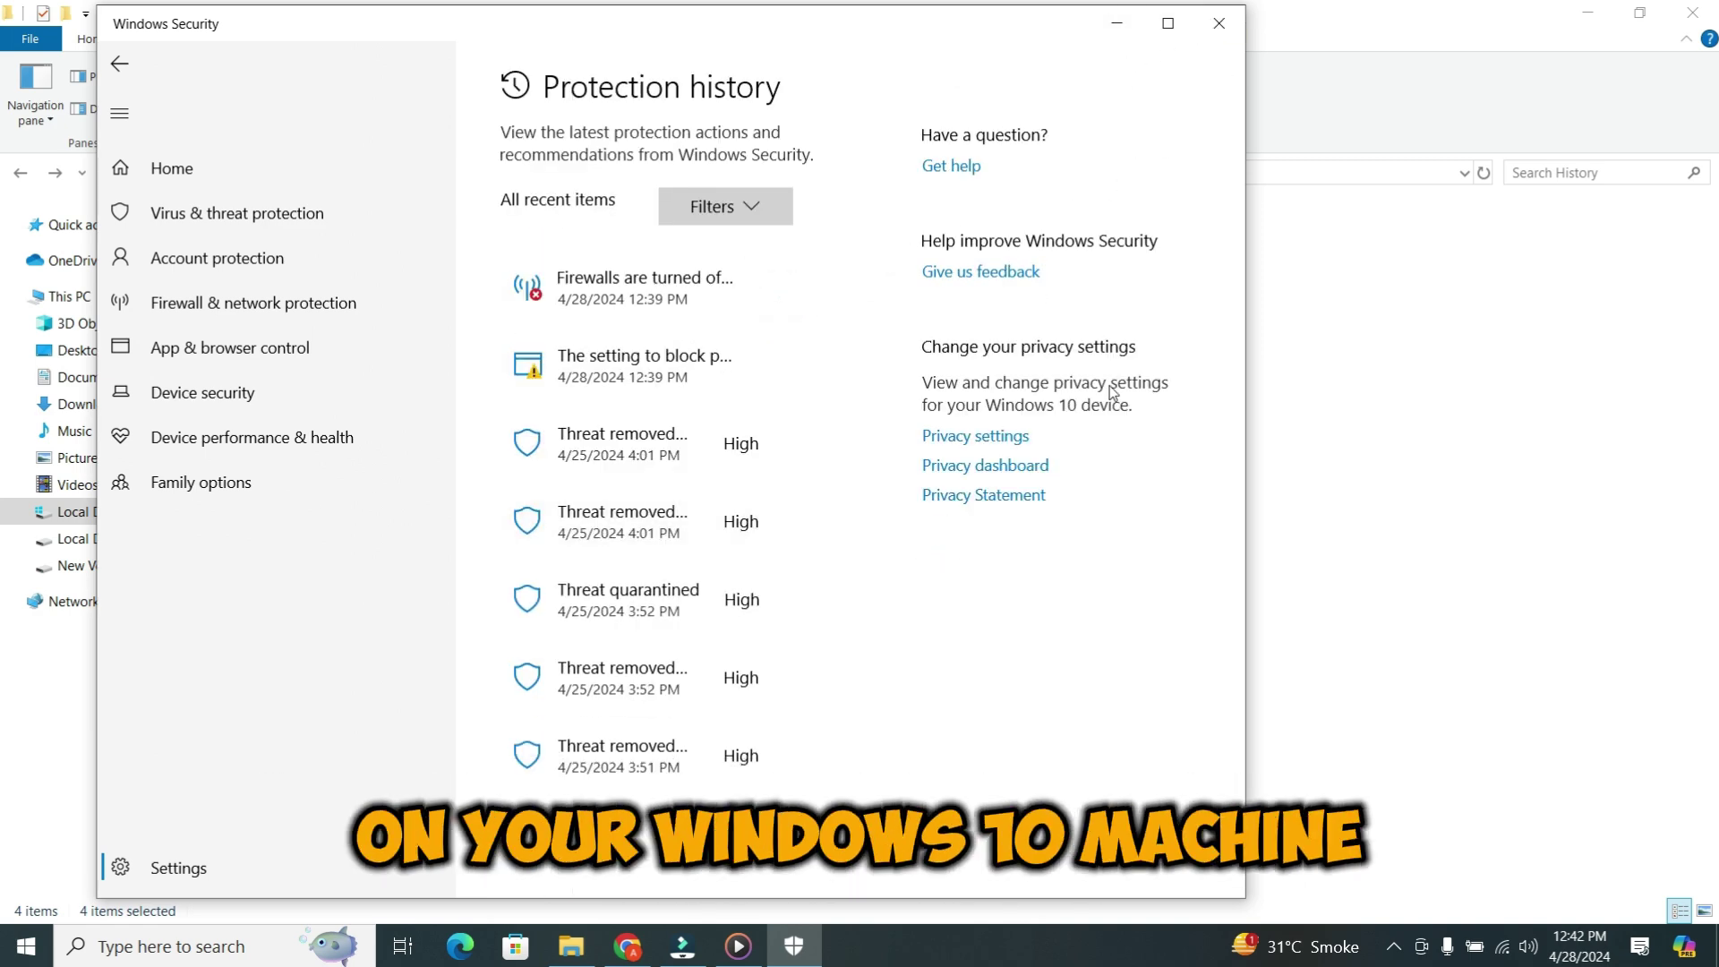
pyautogui.click(1117, 22)
pyautogui.click(1586, 17)
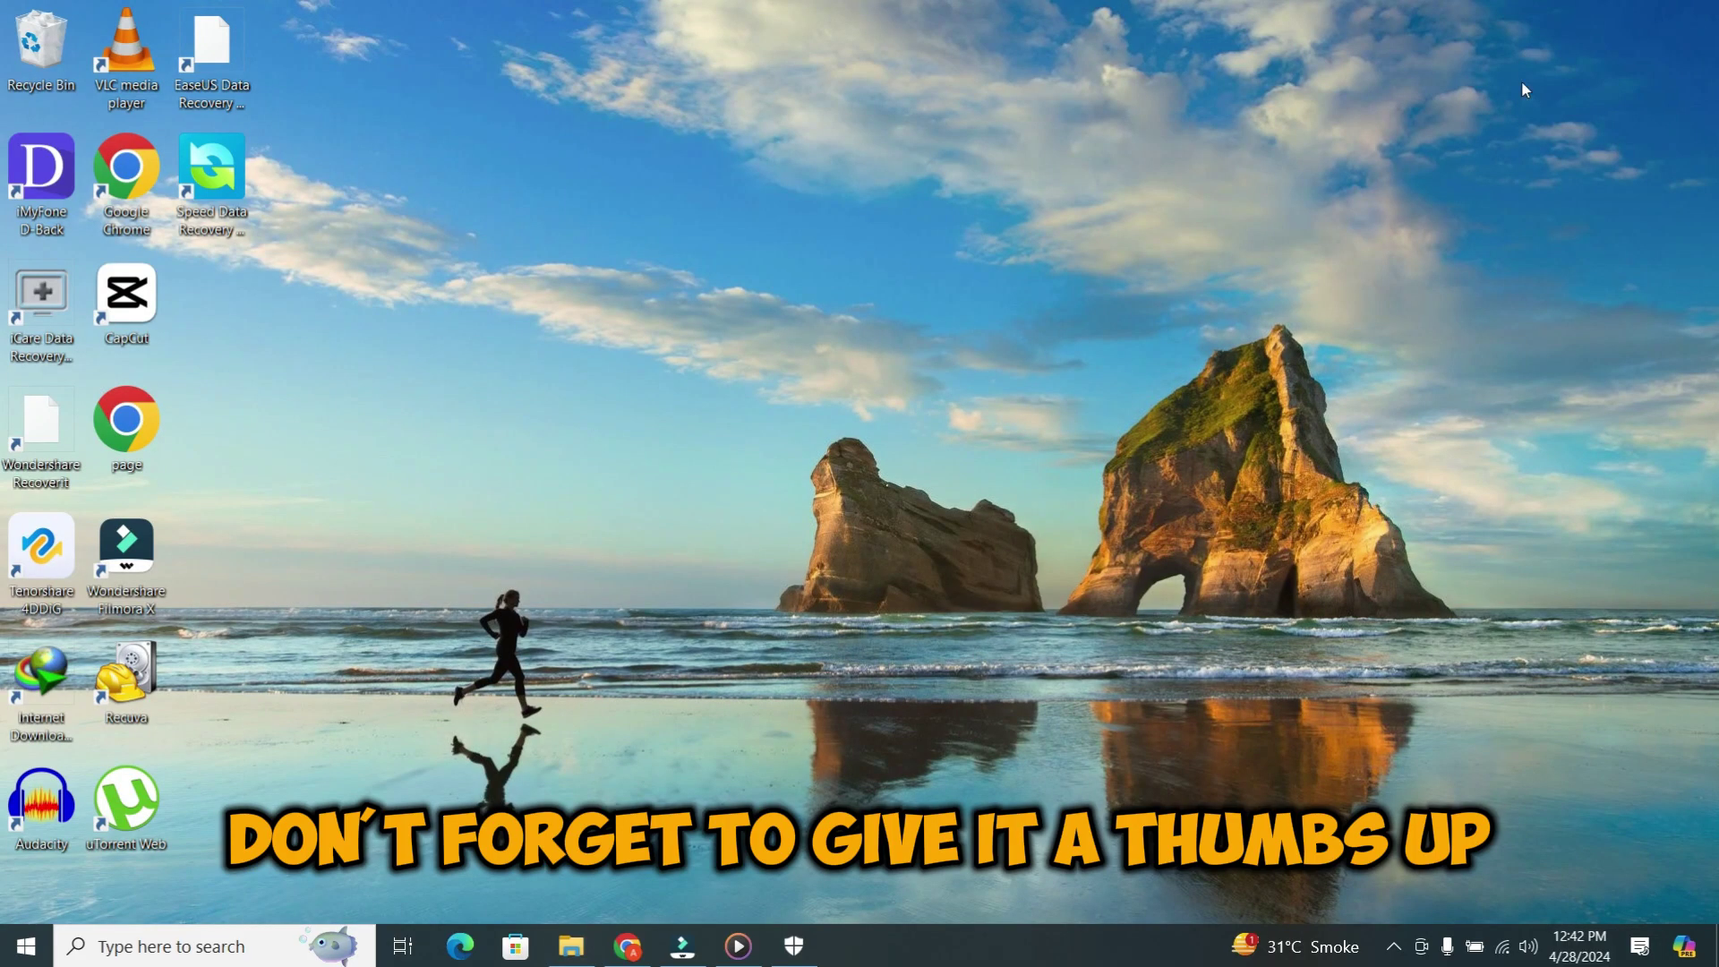